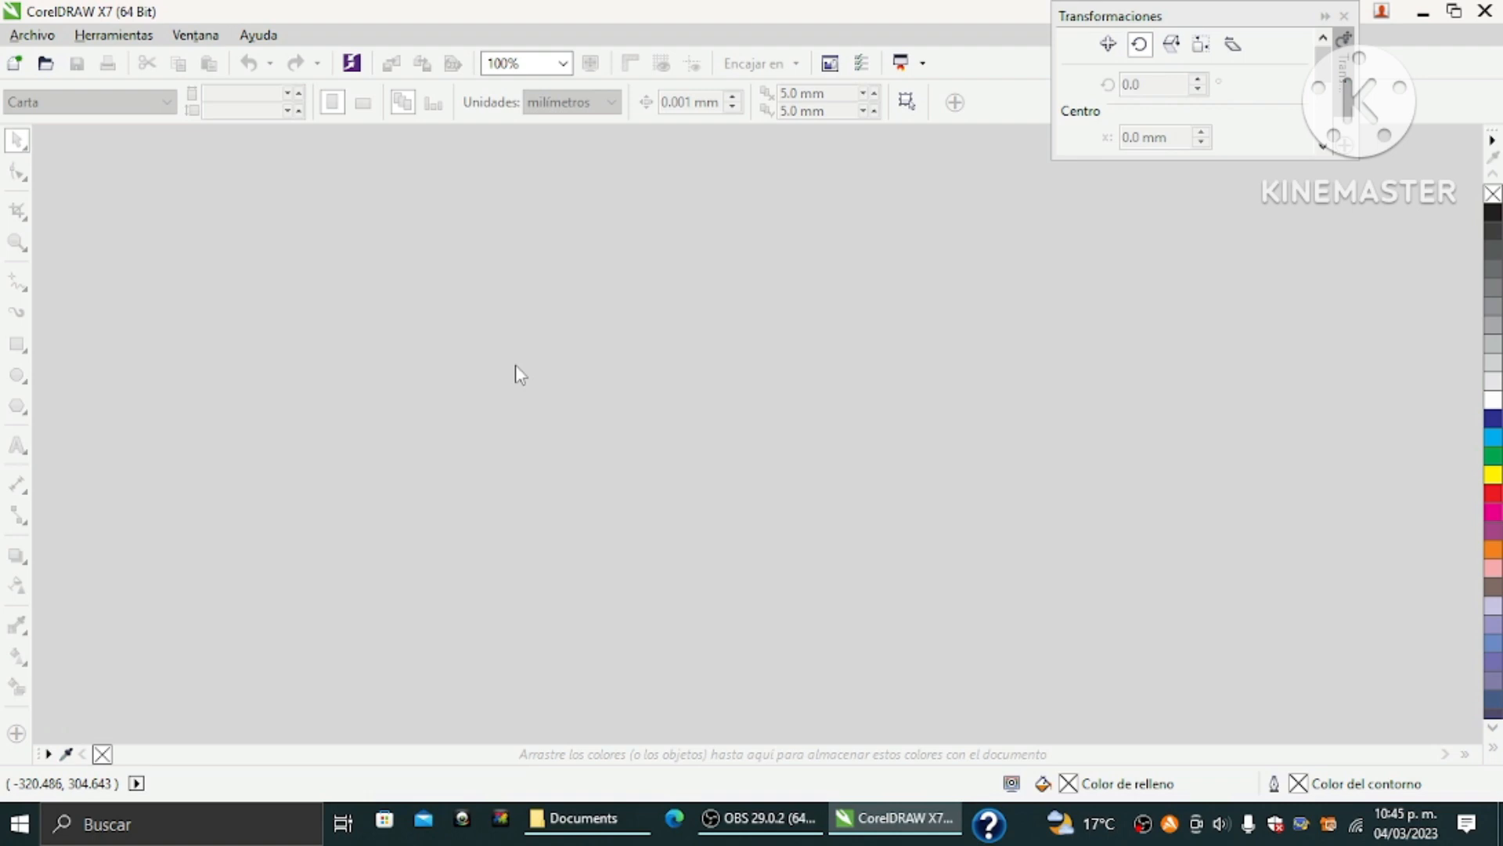
Create a new portrait document in Carta size, 215.9 by 279.4 mm, with CMYK colour and 300 ppp resolution
click(35, 36)
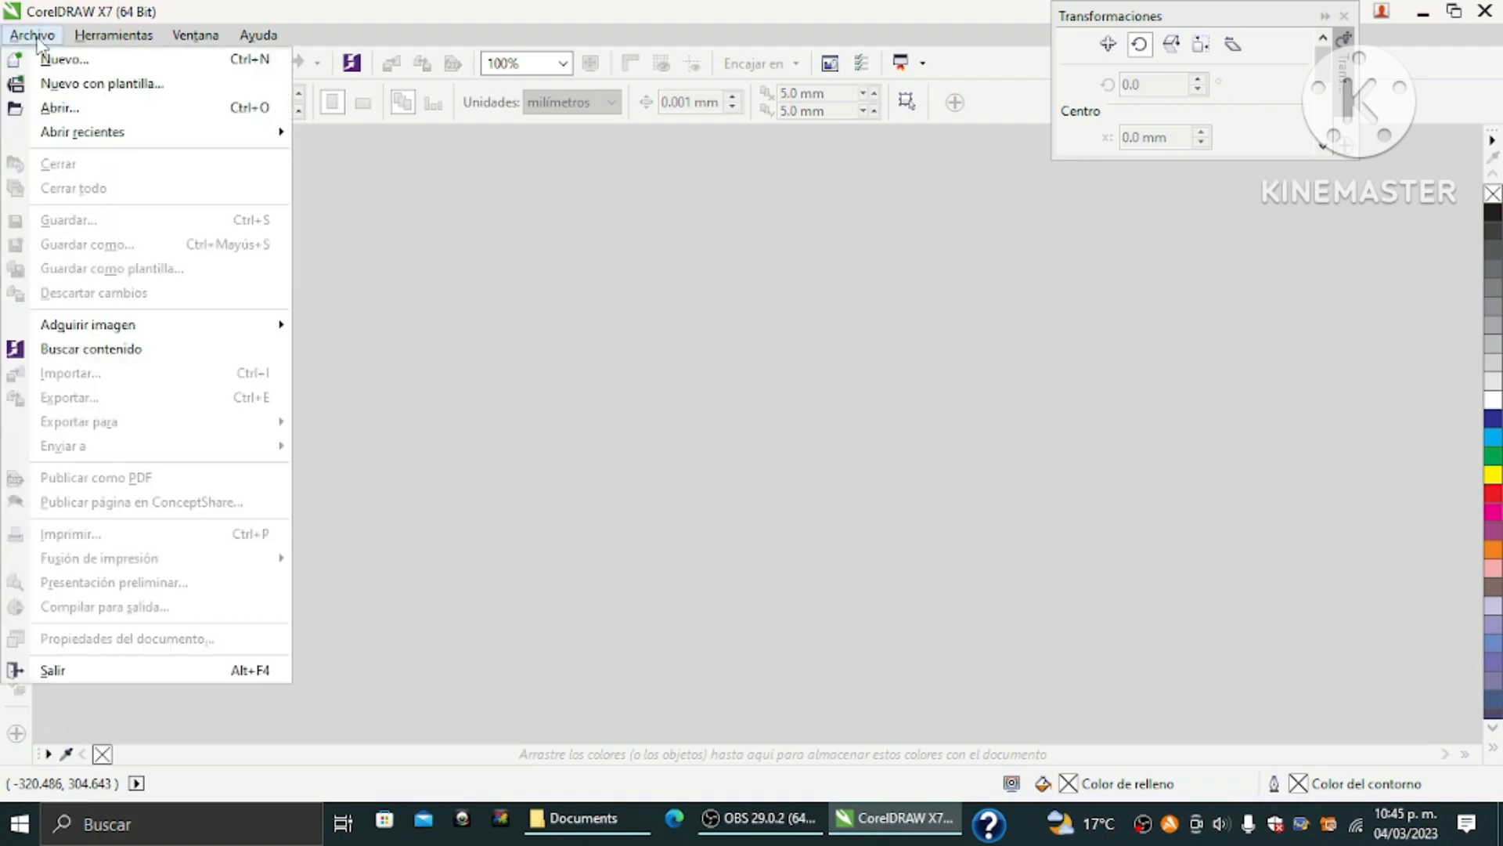
click(76, 63)
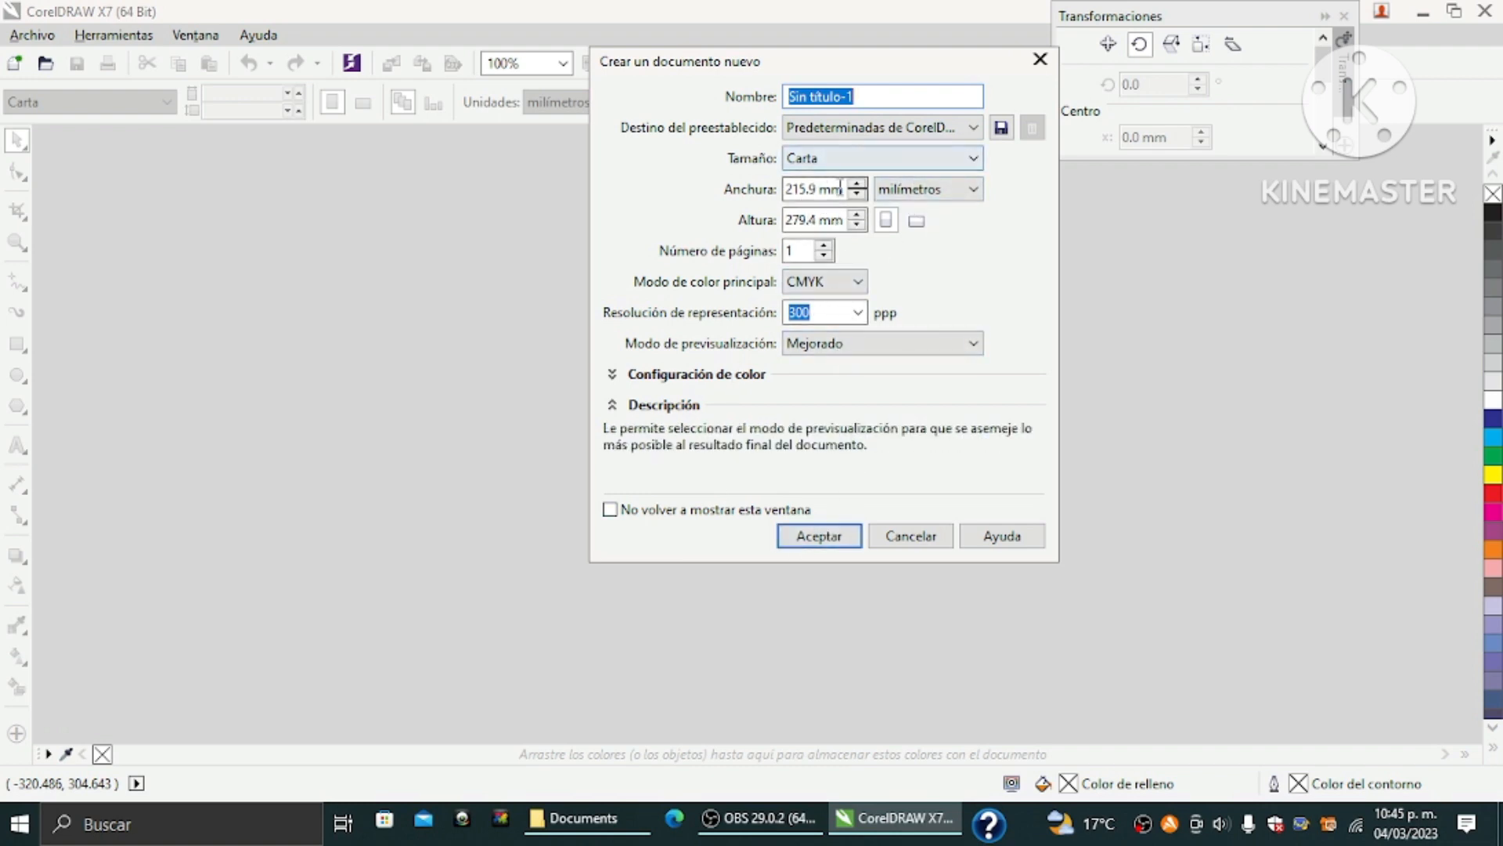
click(973, 159)
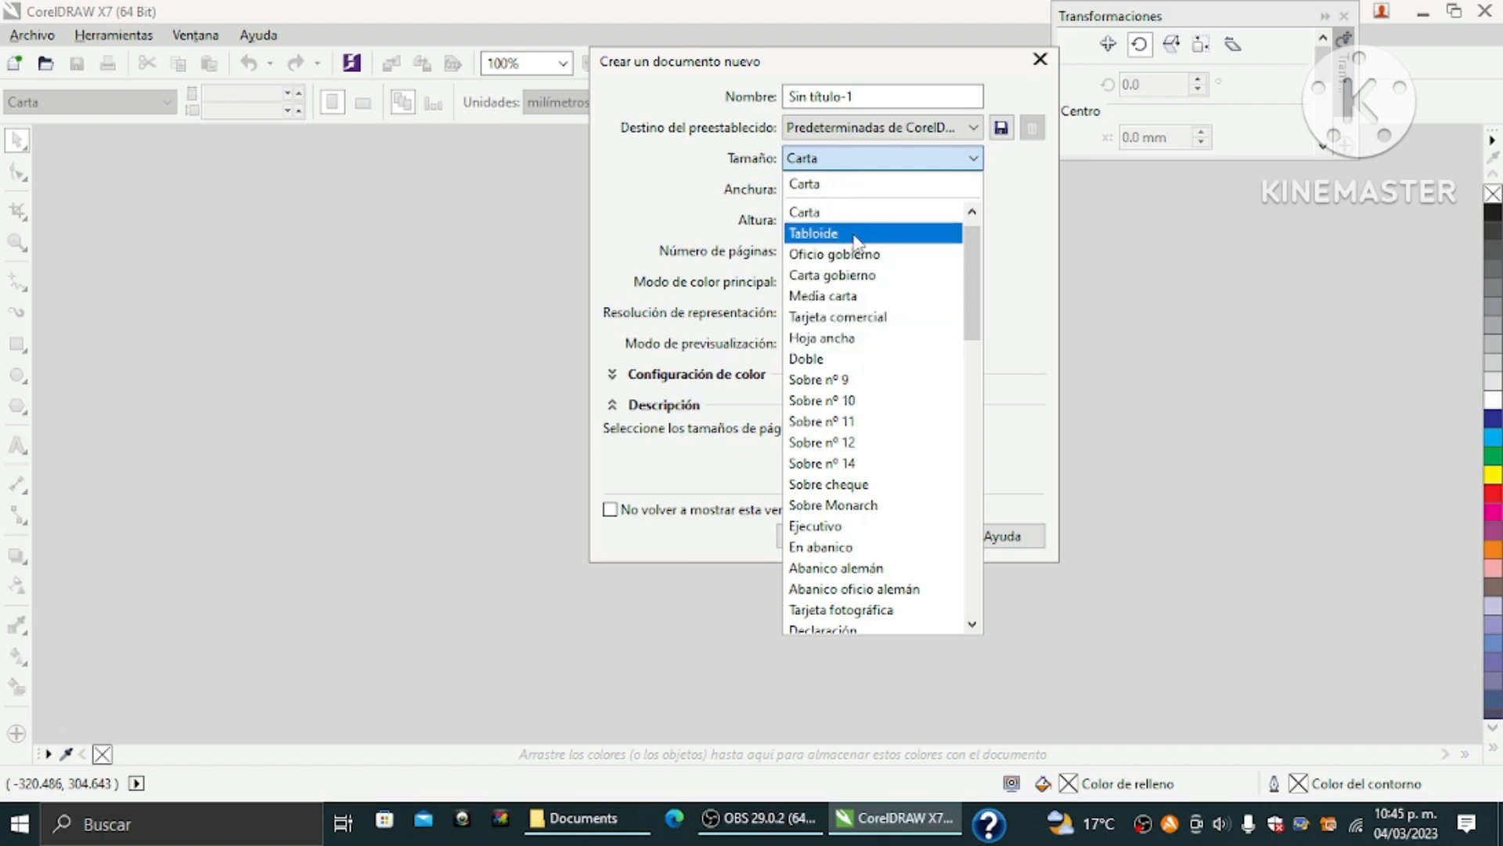
scroll(912, 255, down, 5)
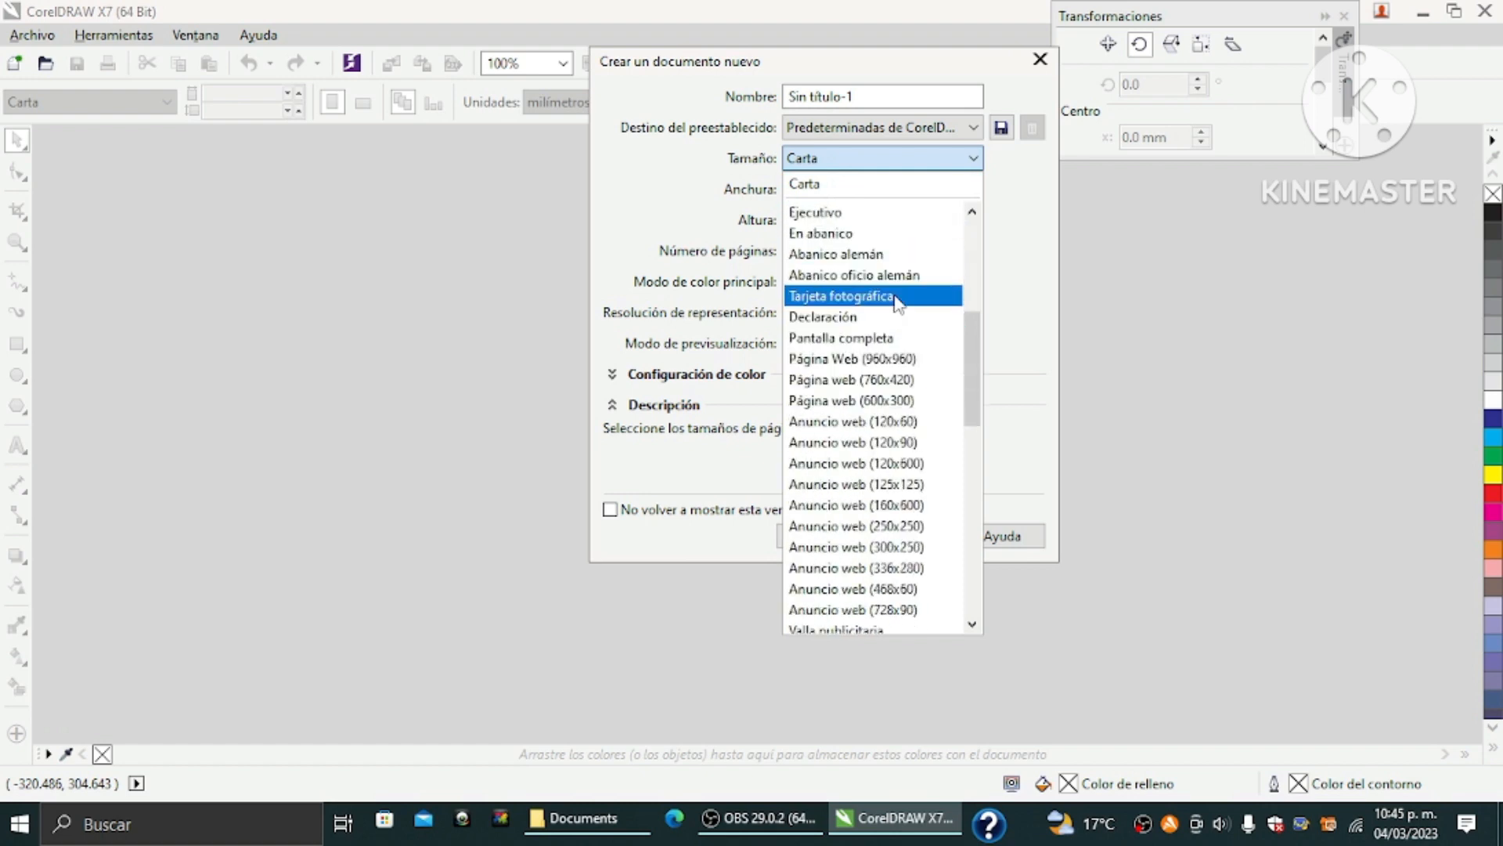
scroll(897, 303, down, 9)
scroll(897, 305, up, 2)
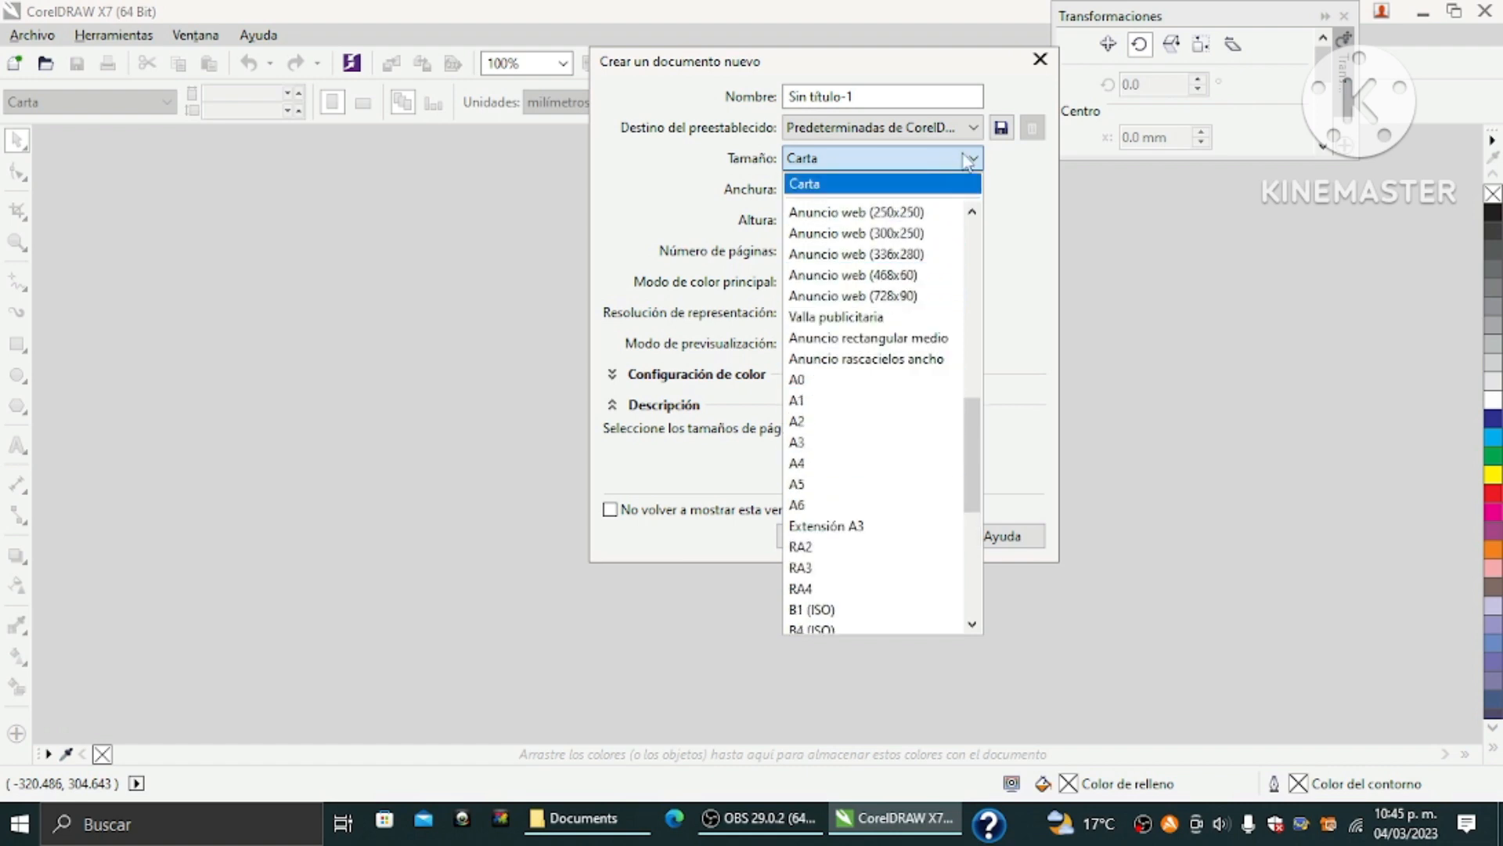
click(1042, 663)
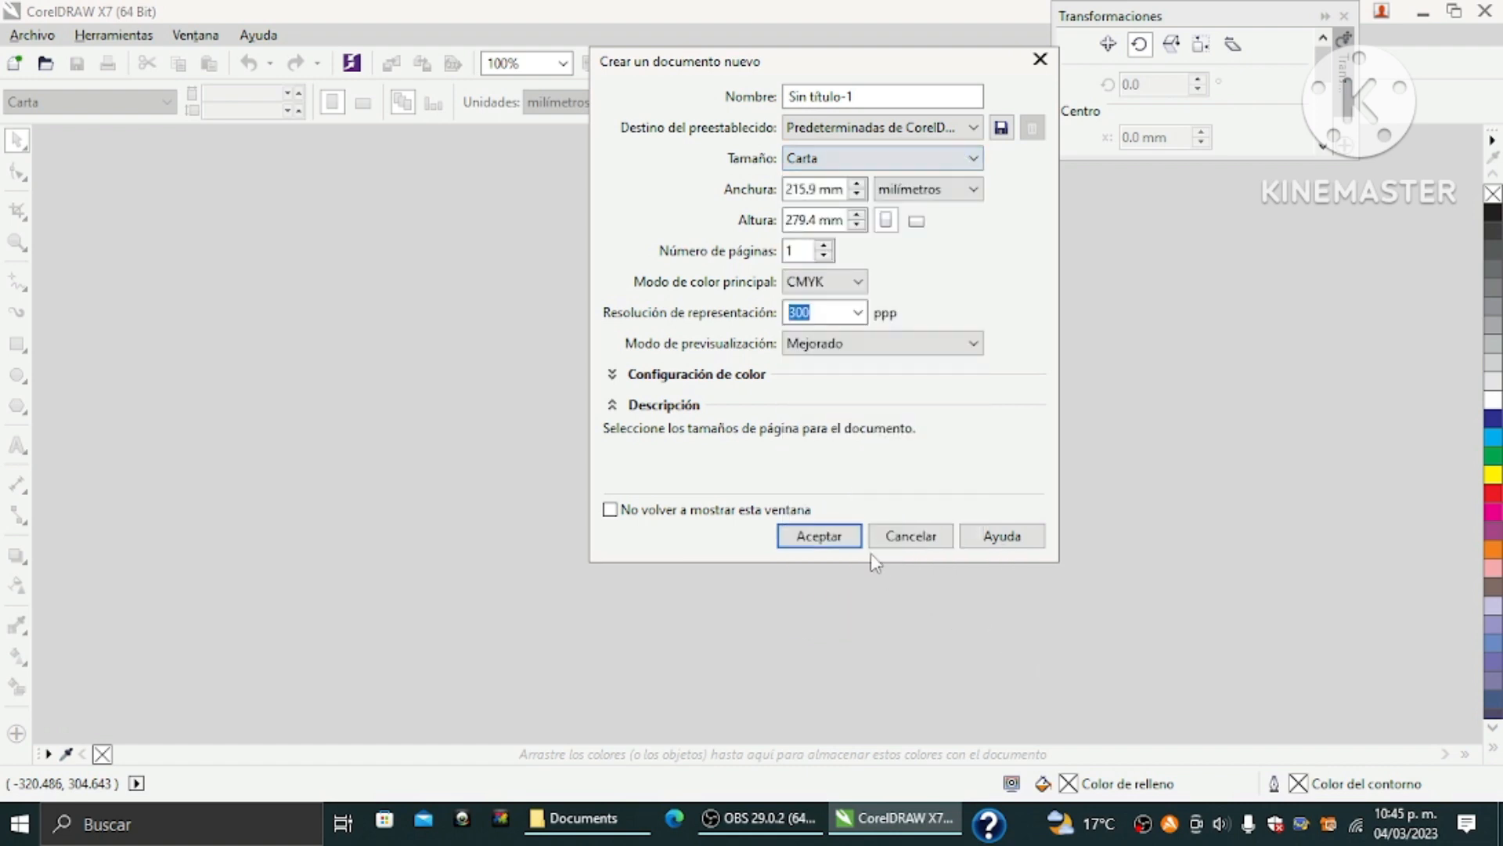
click(841, 539)
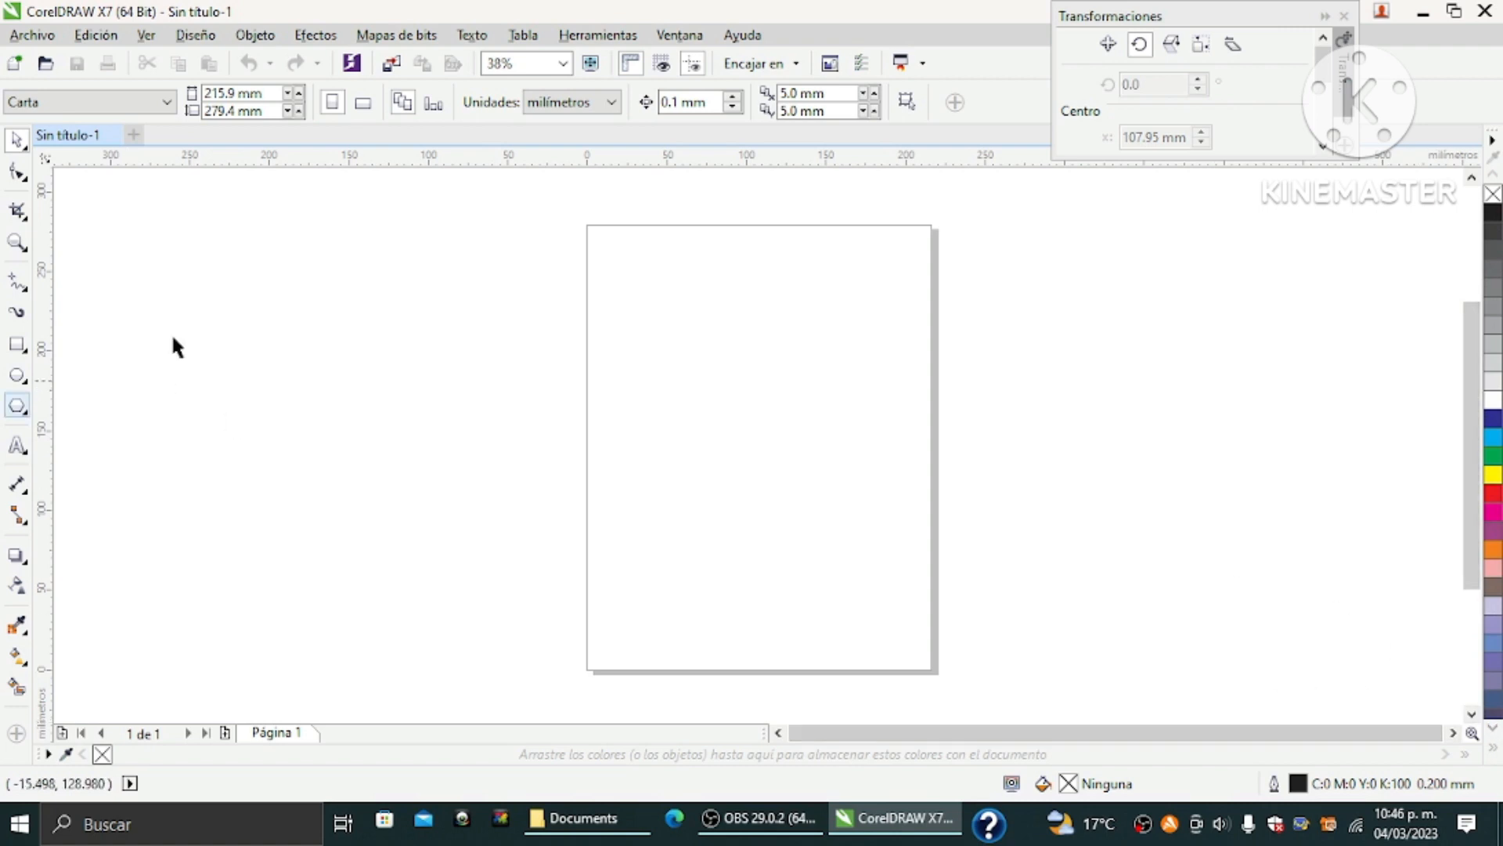
Add the artistic text "FABRICA DE SELLOS" in capitals, Arial 24 pt, in the upper-middle part of the page
click(16, 448)
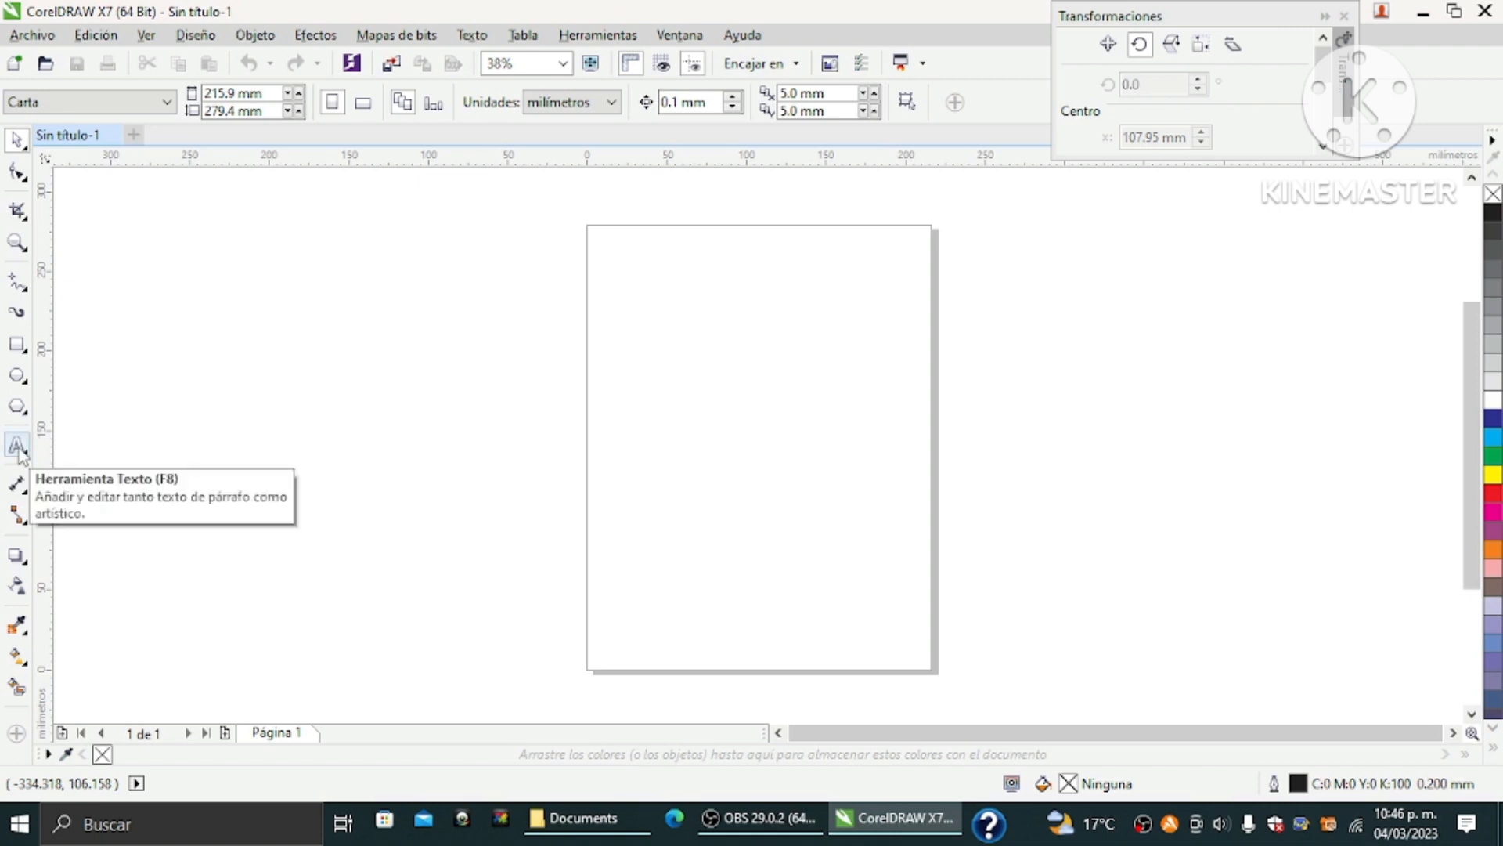
click(17, 448)
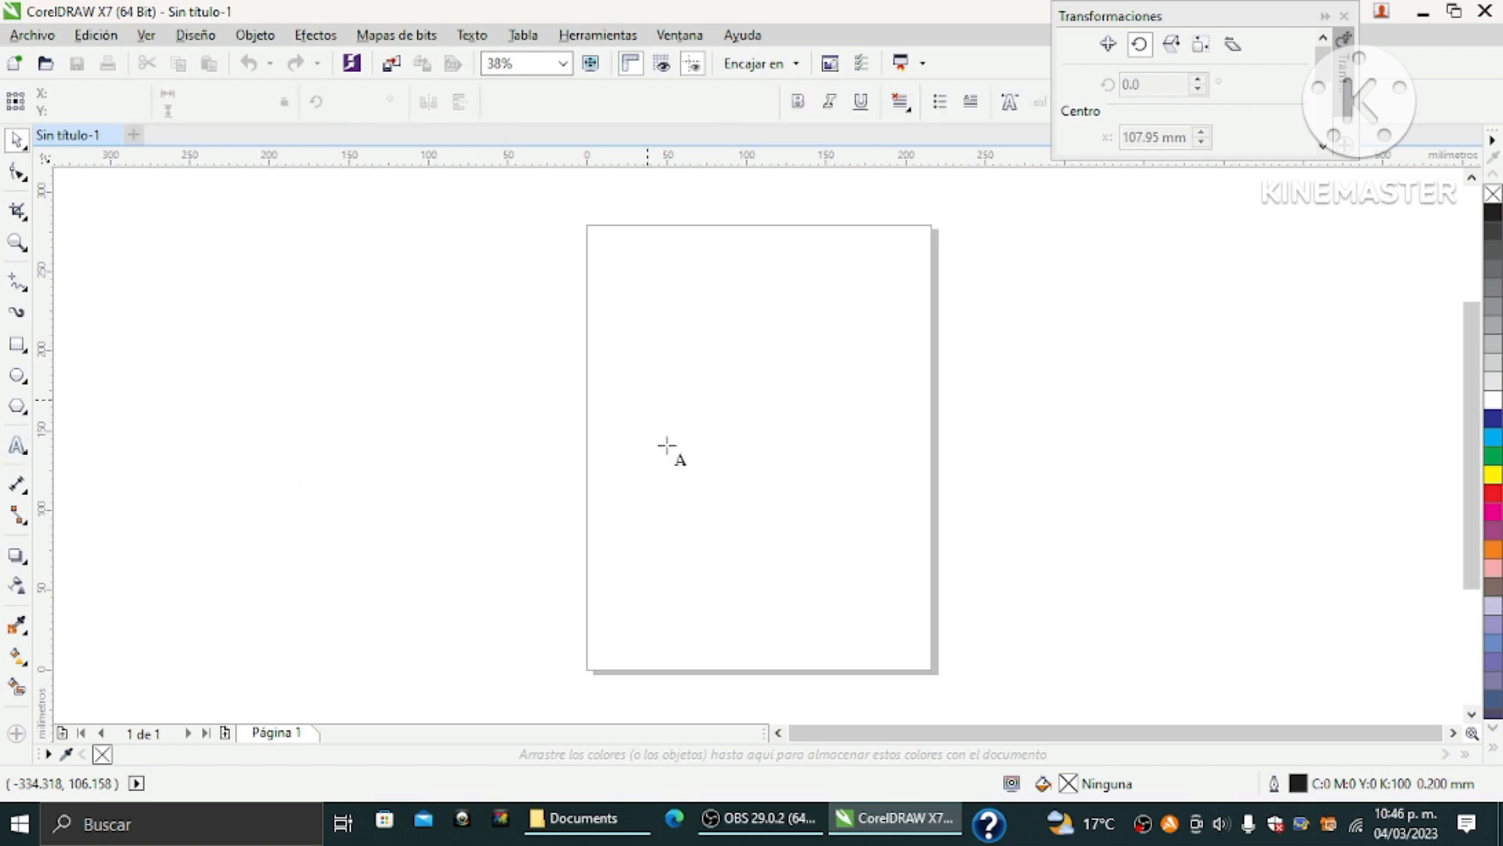
click(647, 399)
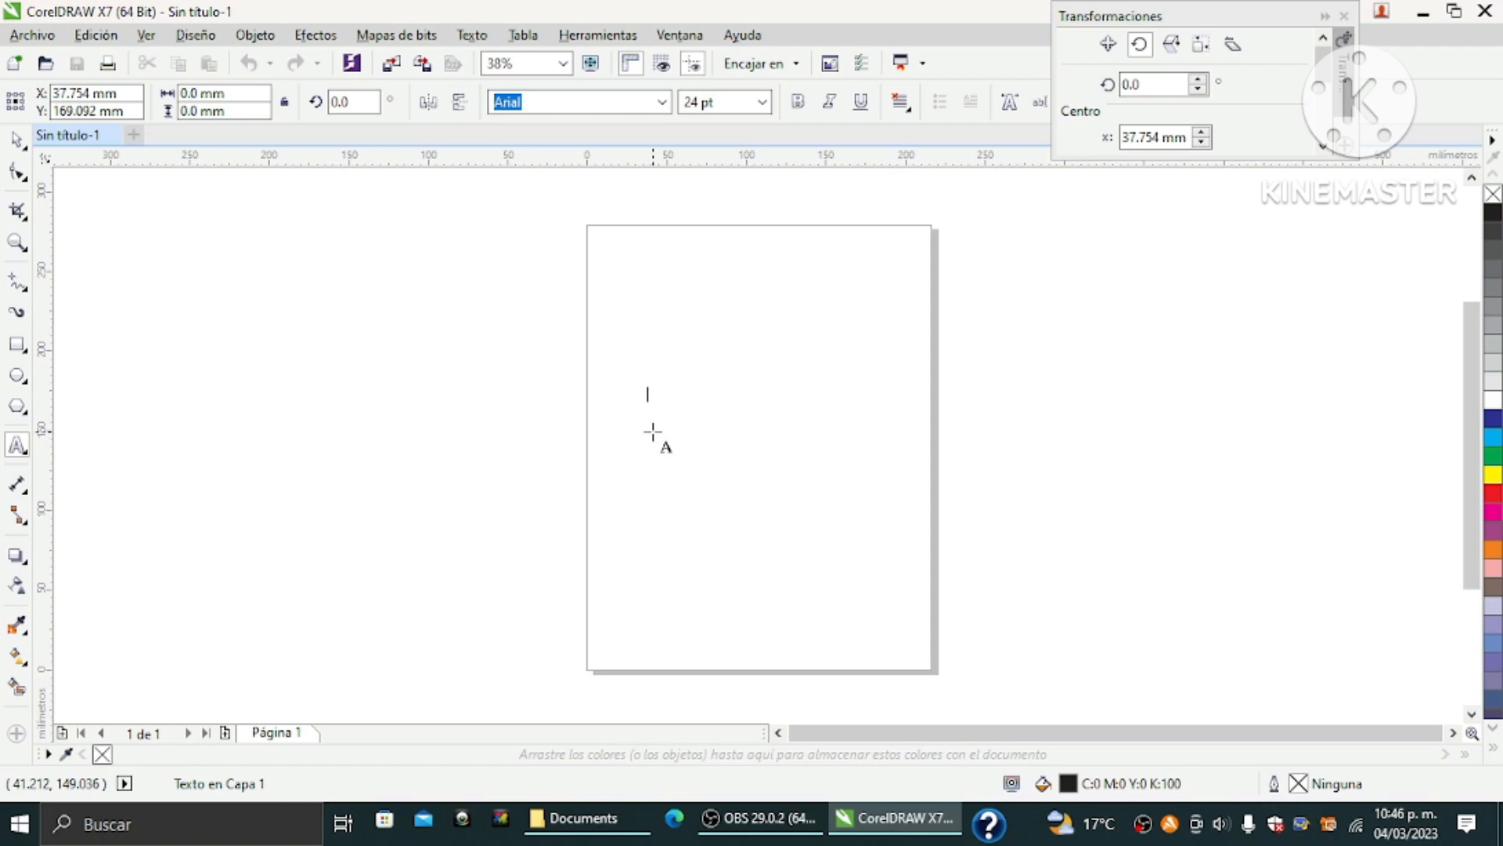
text(fab)
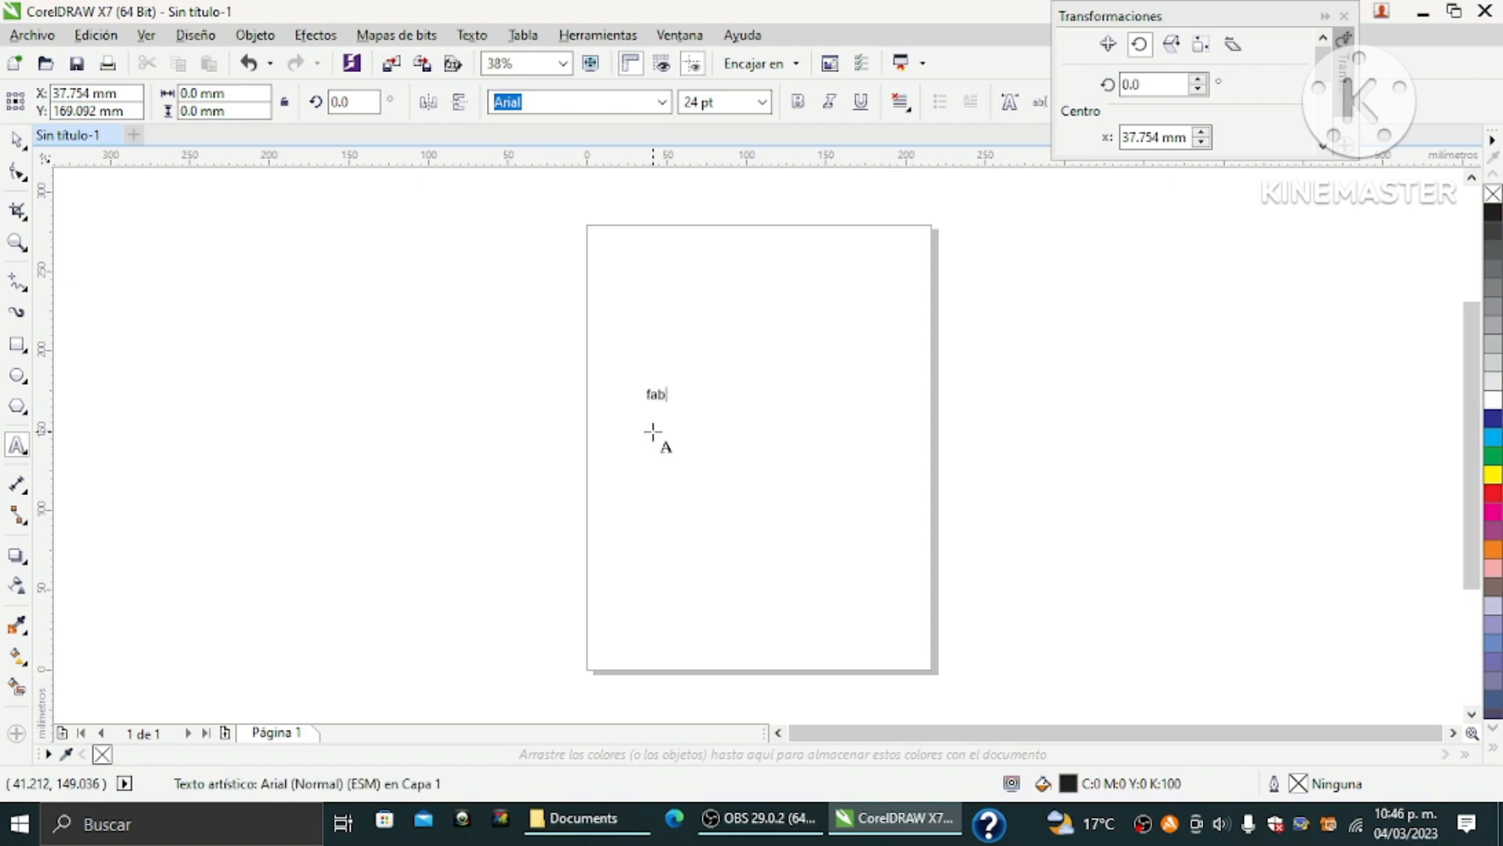
text(rica de)
key(BackSpace)
key(BackSpace)
key(BackSpace)
key(BackSpace)
key(BackSpace)
key(BackSpace)
key(BackSpace)
key(BackSpace)
key(BackSpace)
key(BackSpace)
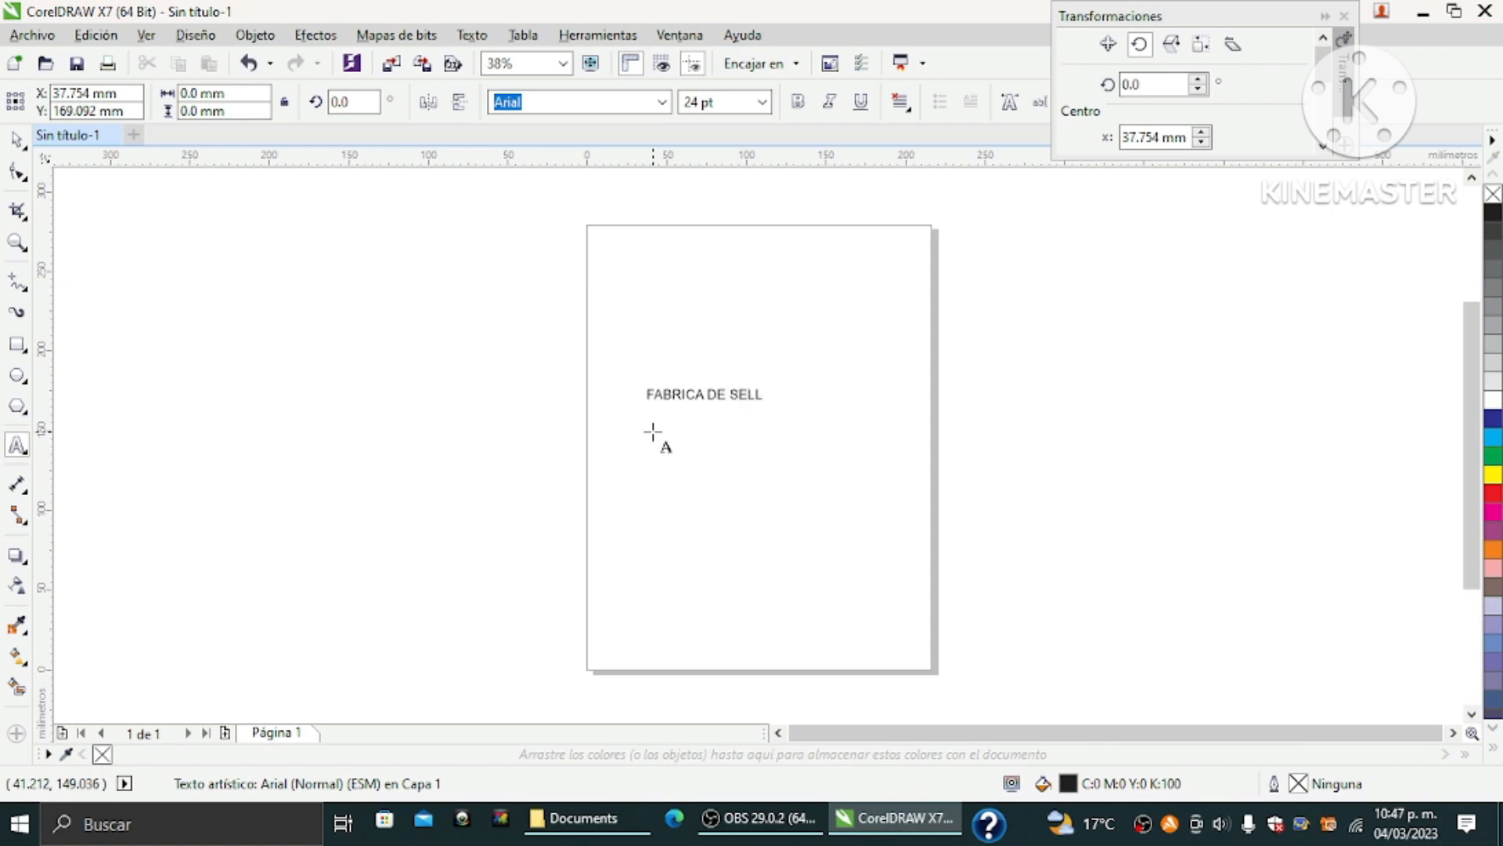
key(Escape)
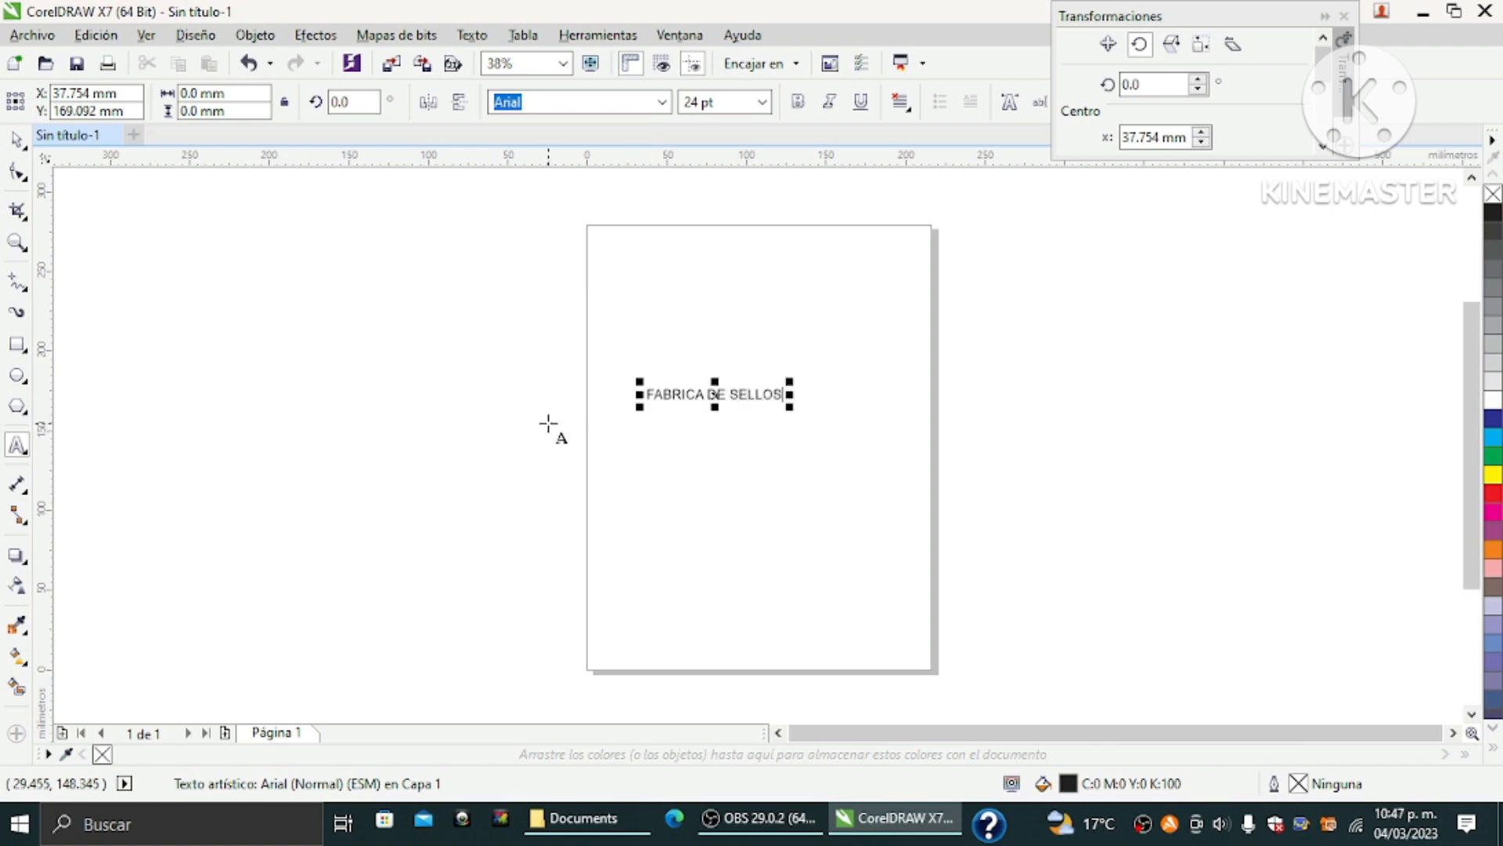
click(15, 143)
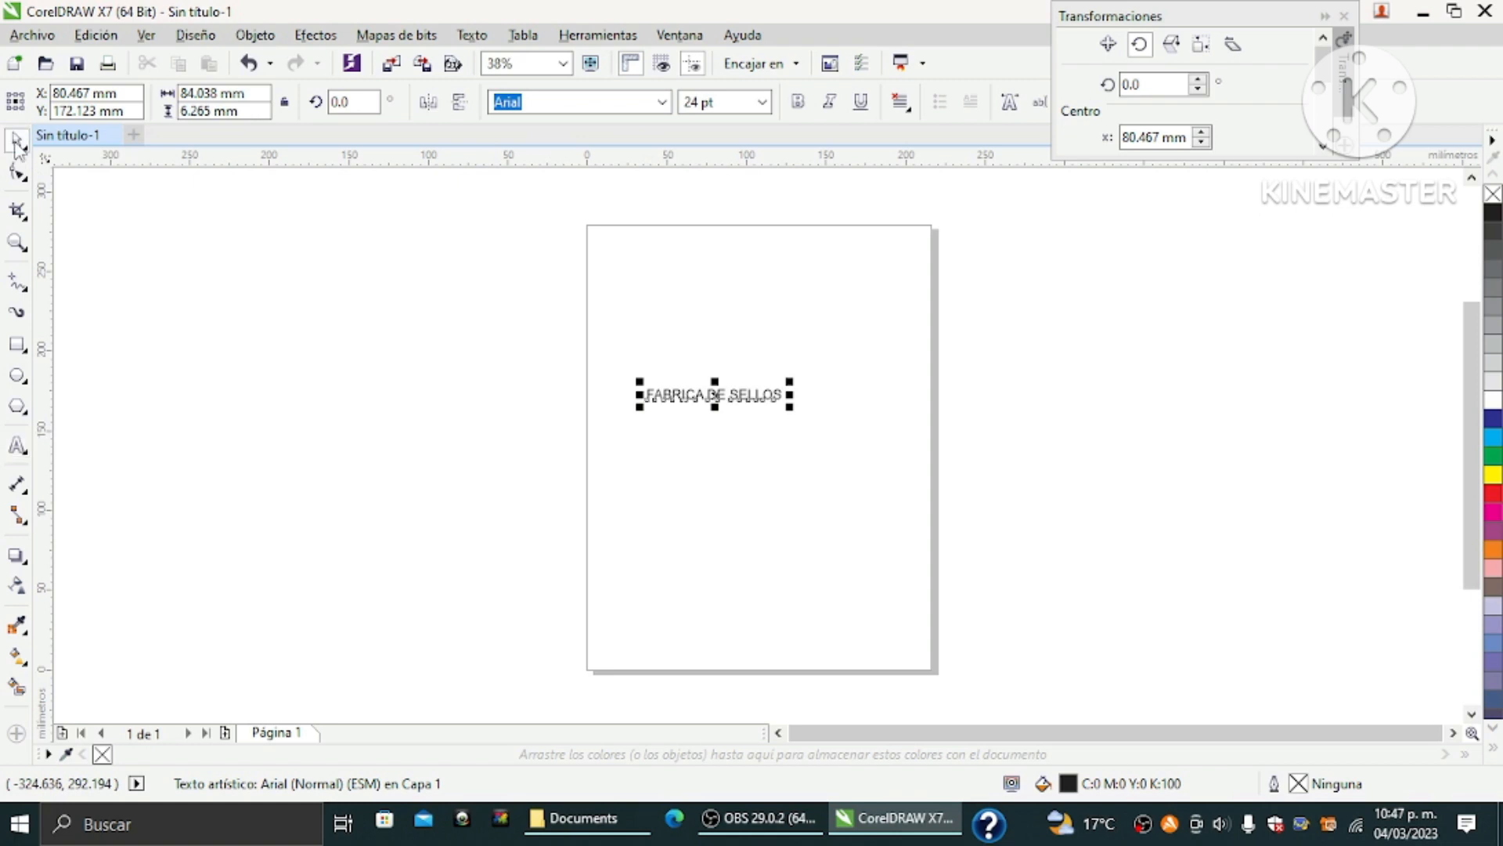
Add a separate artistic text line "ELABORACION DE SELLOS PERSONALIZADOS" in Arial 24 pt directly below "FABRICA DE SELLOS"
click(15, 244)
drag(563, 345, 916, 493)
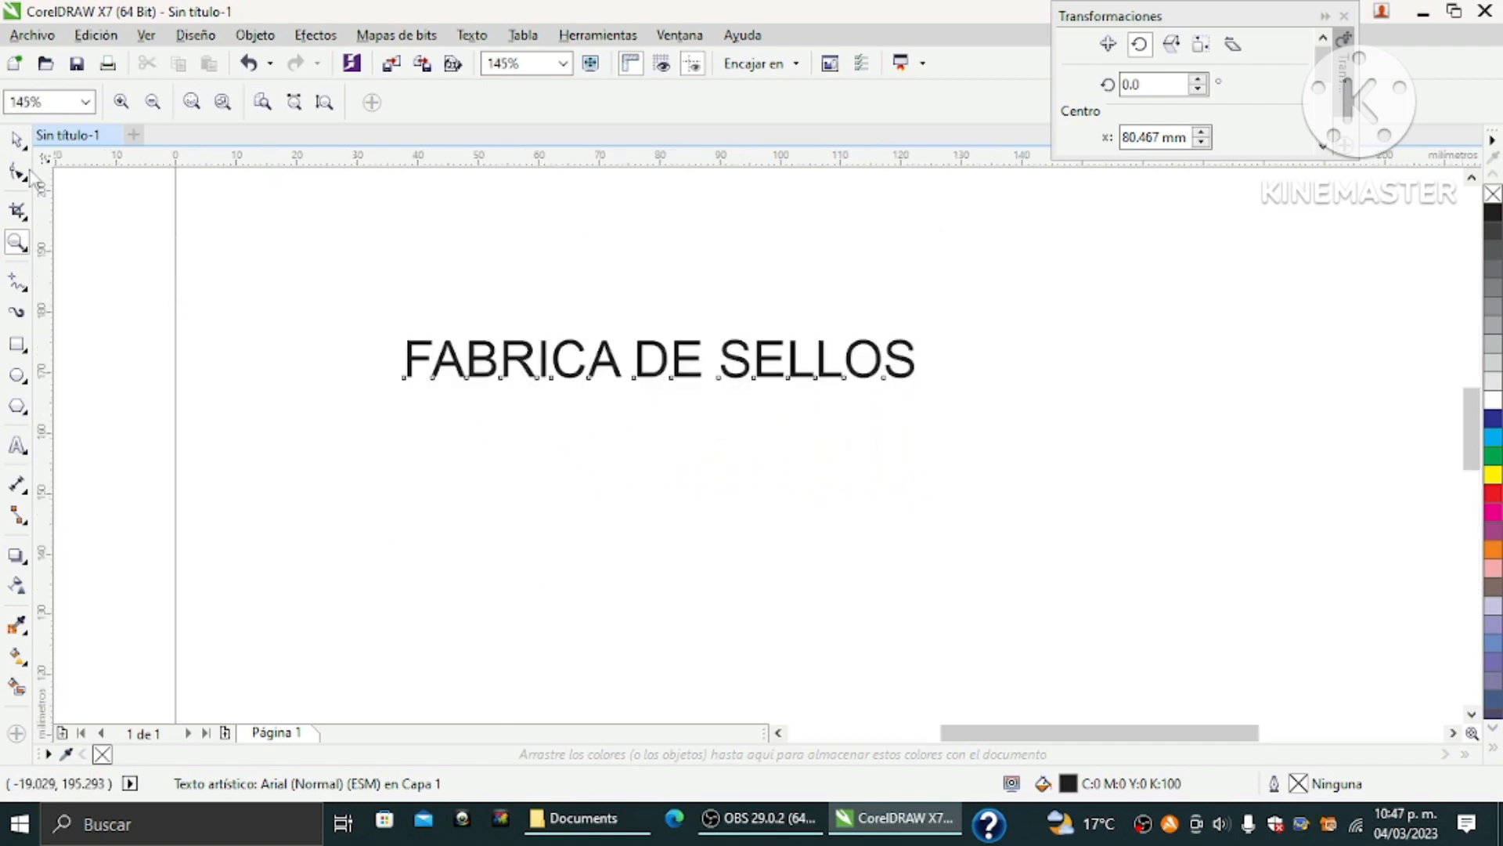
click(15, 142)
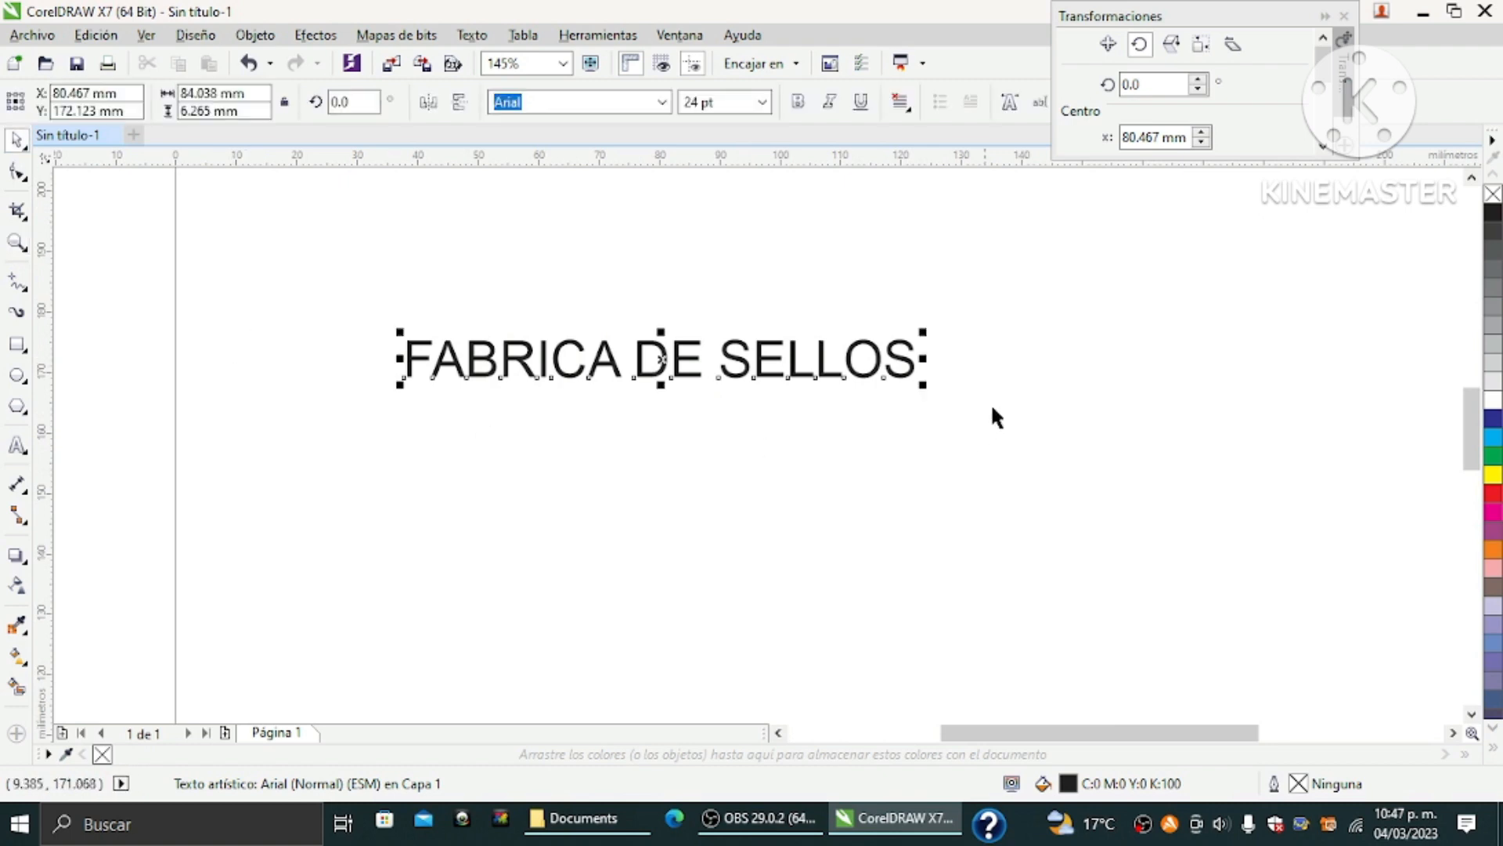
click(1077, 305)
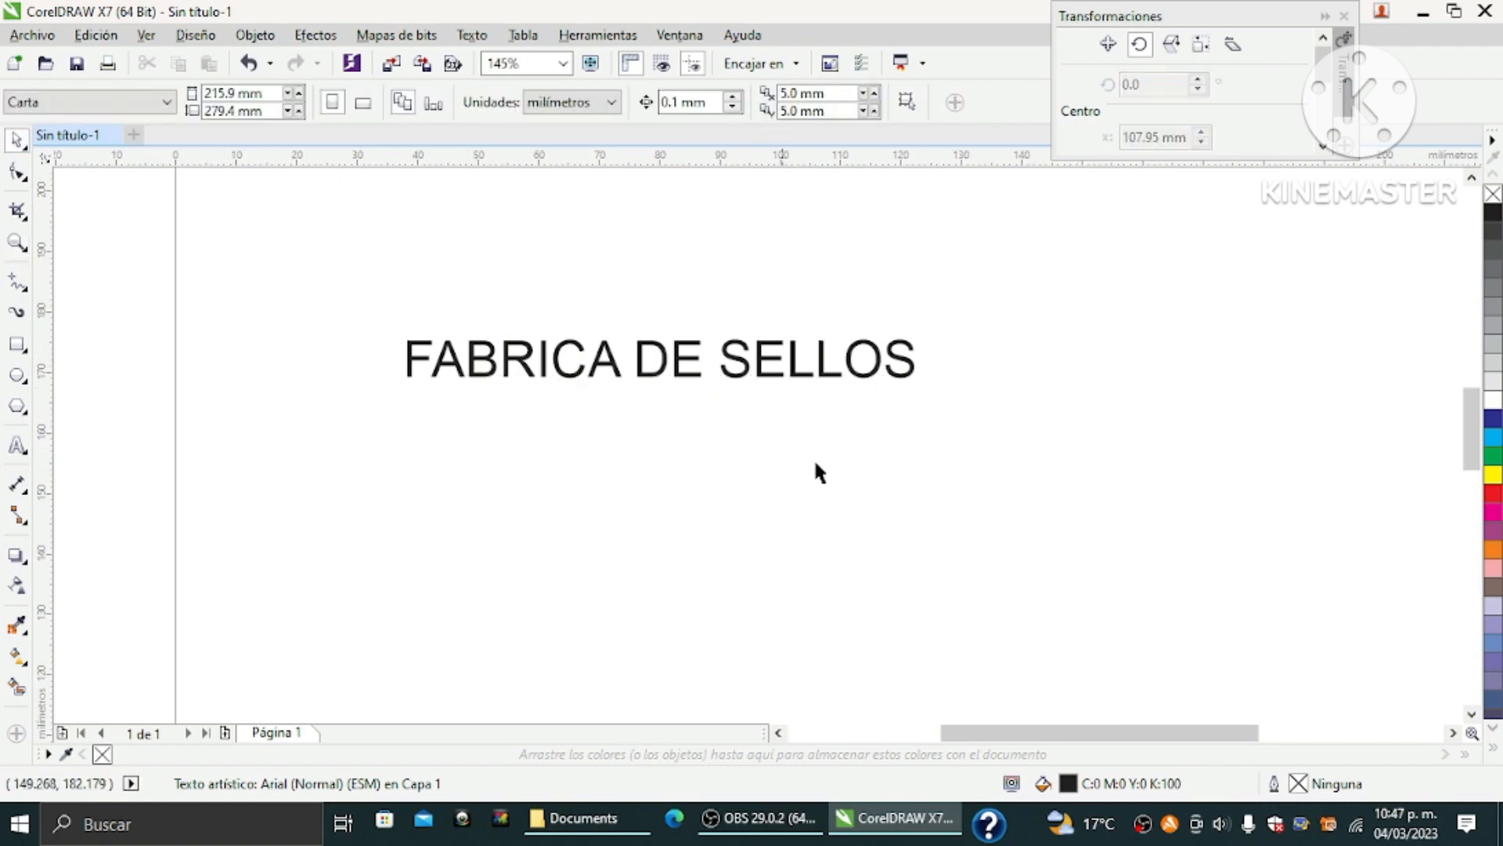
click(777, 377)
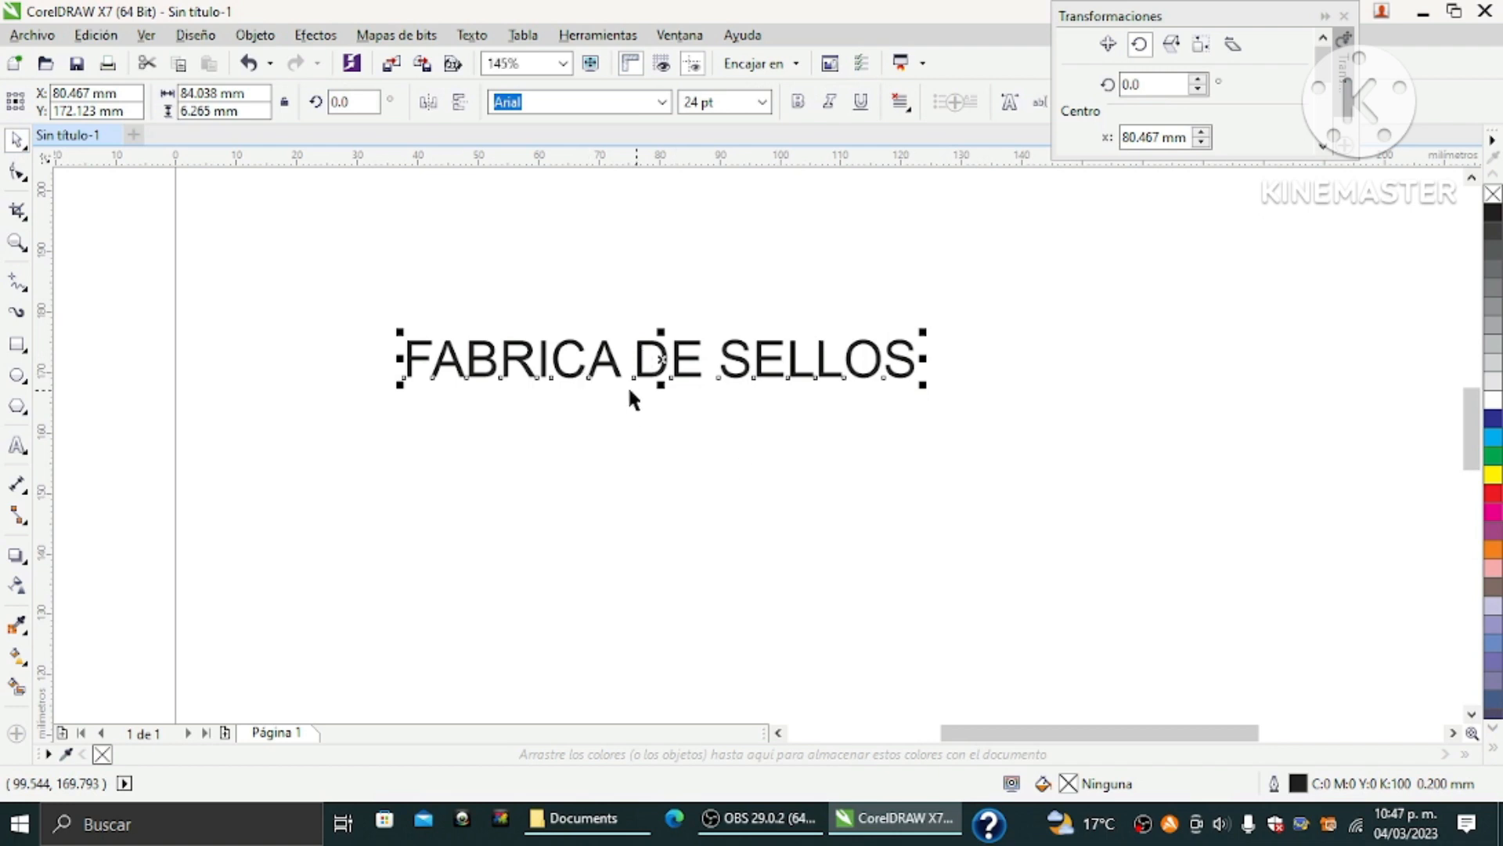
click(16, 445)
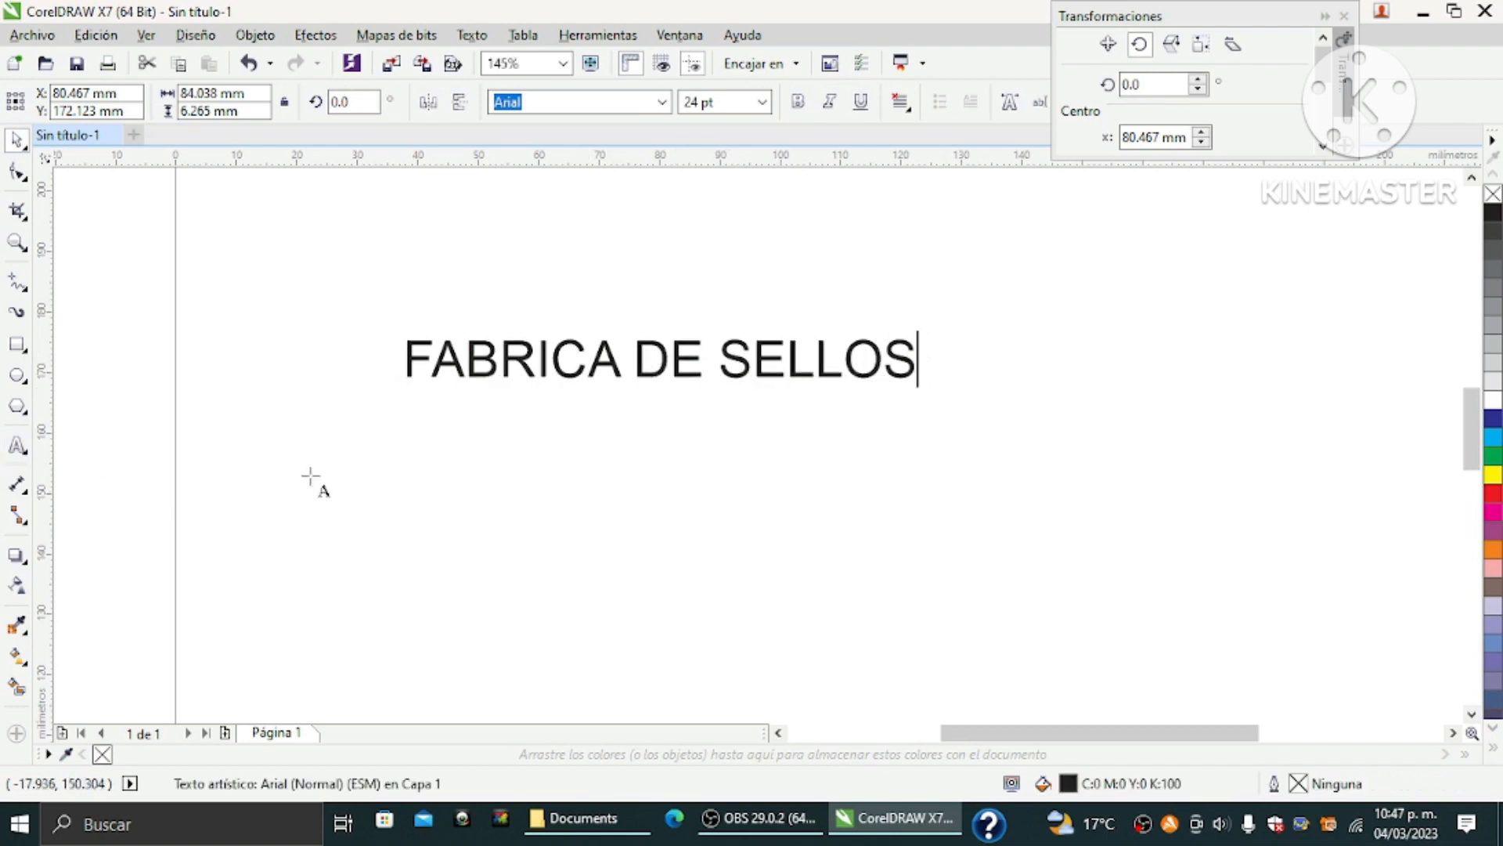
click(421, 430)
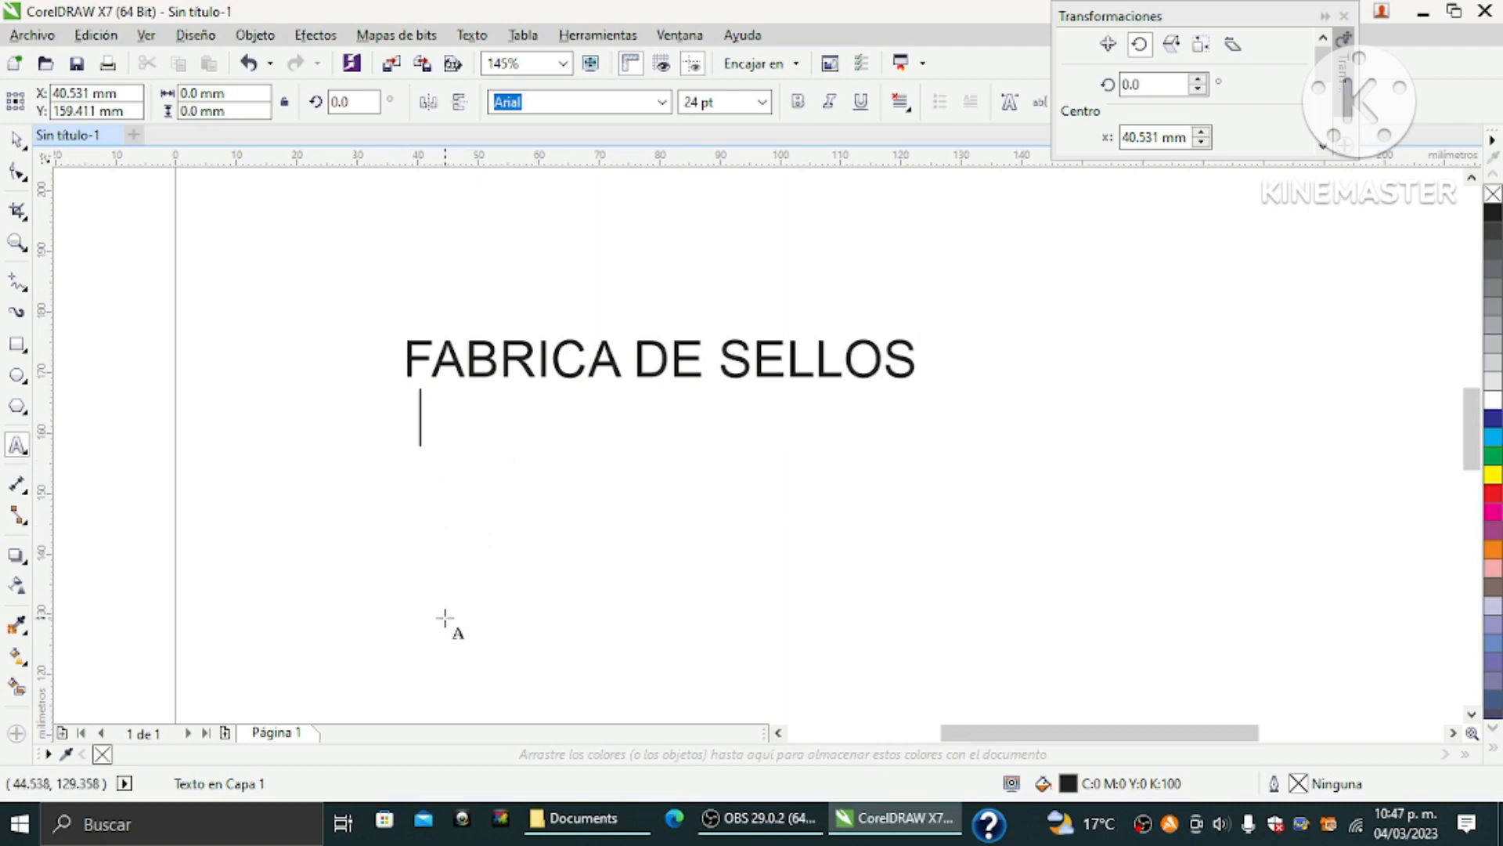
text(ELA)
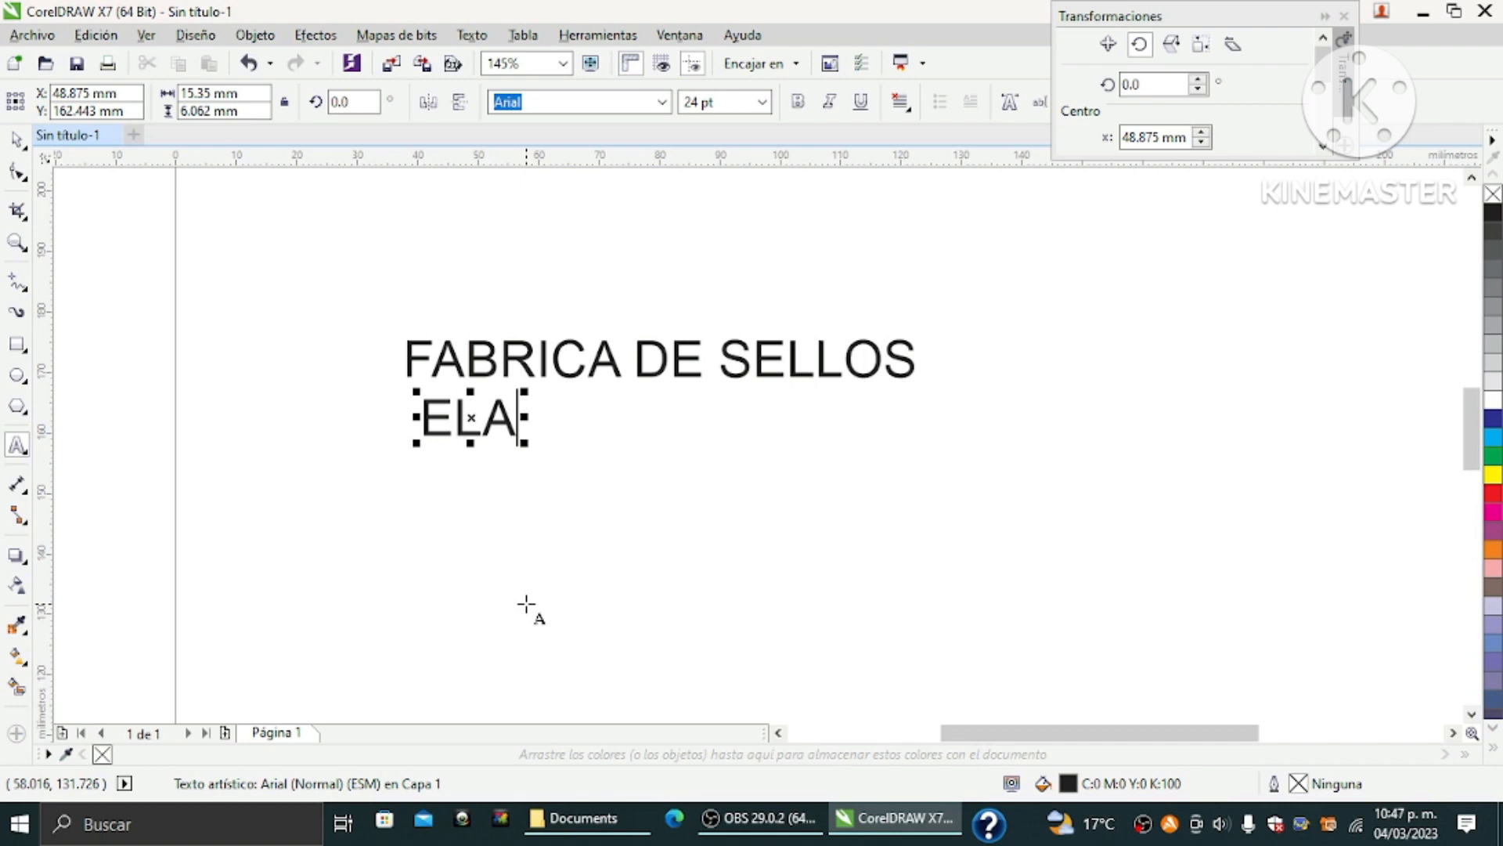
text(BORAC)
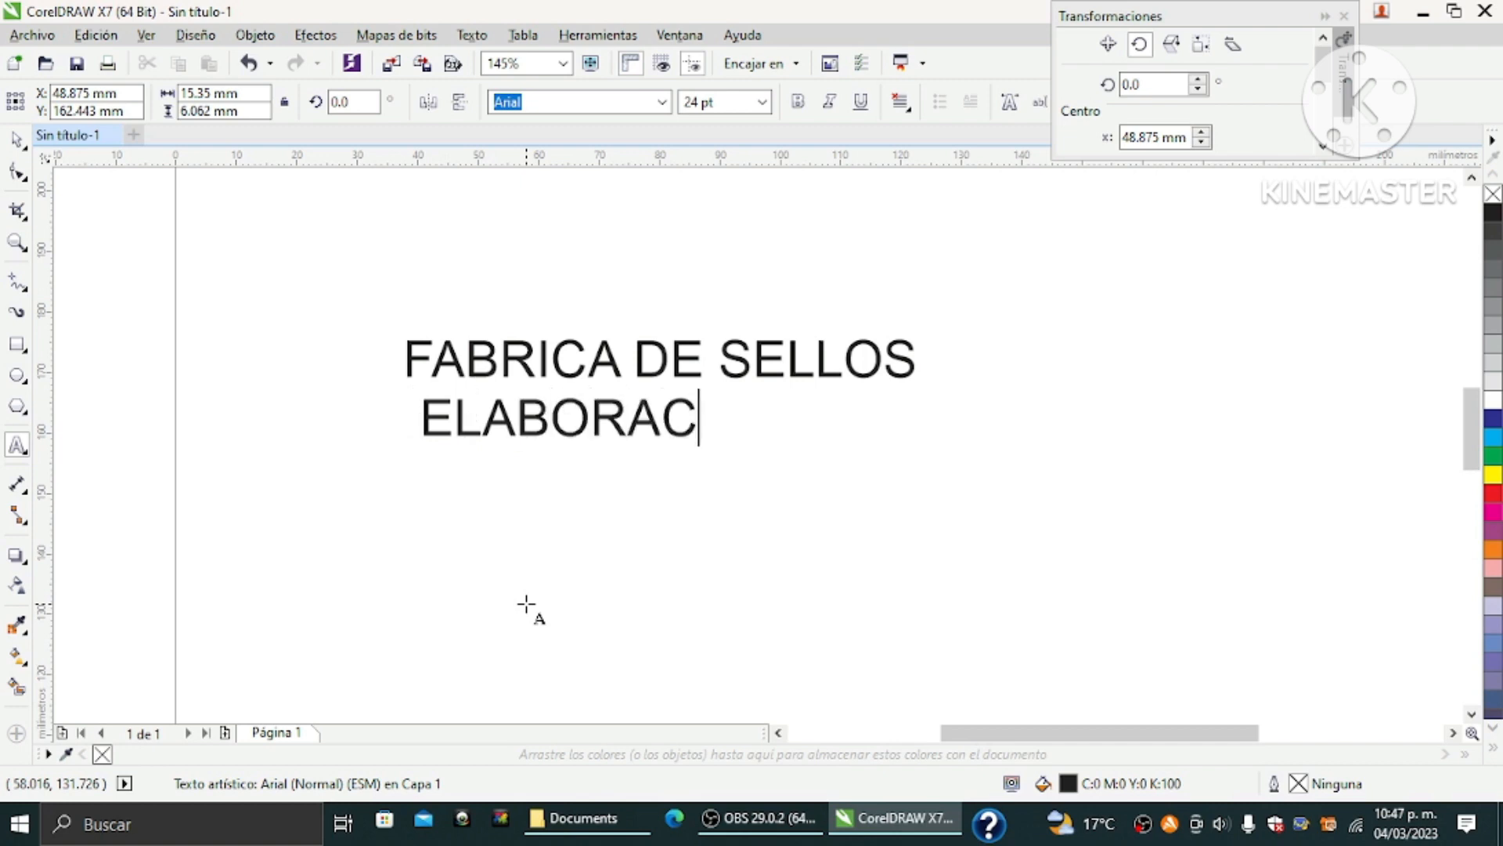
text(ION DE )
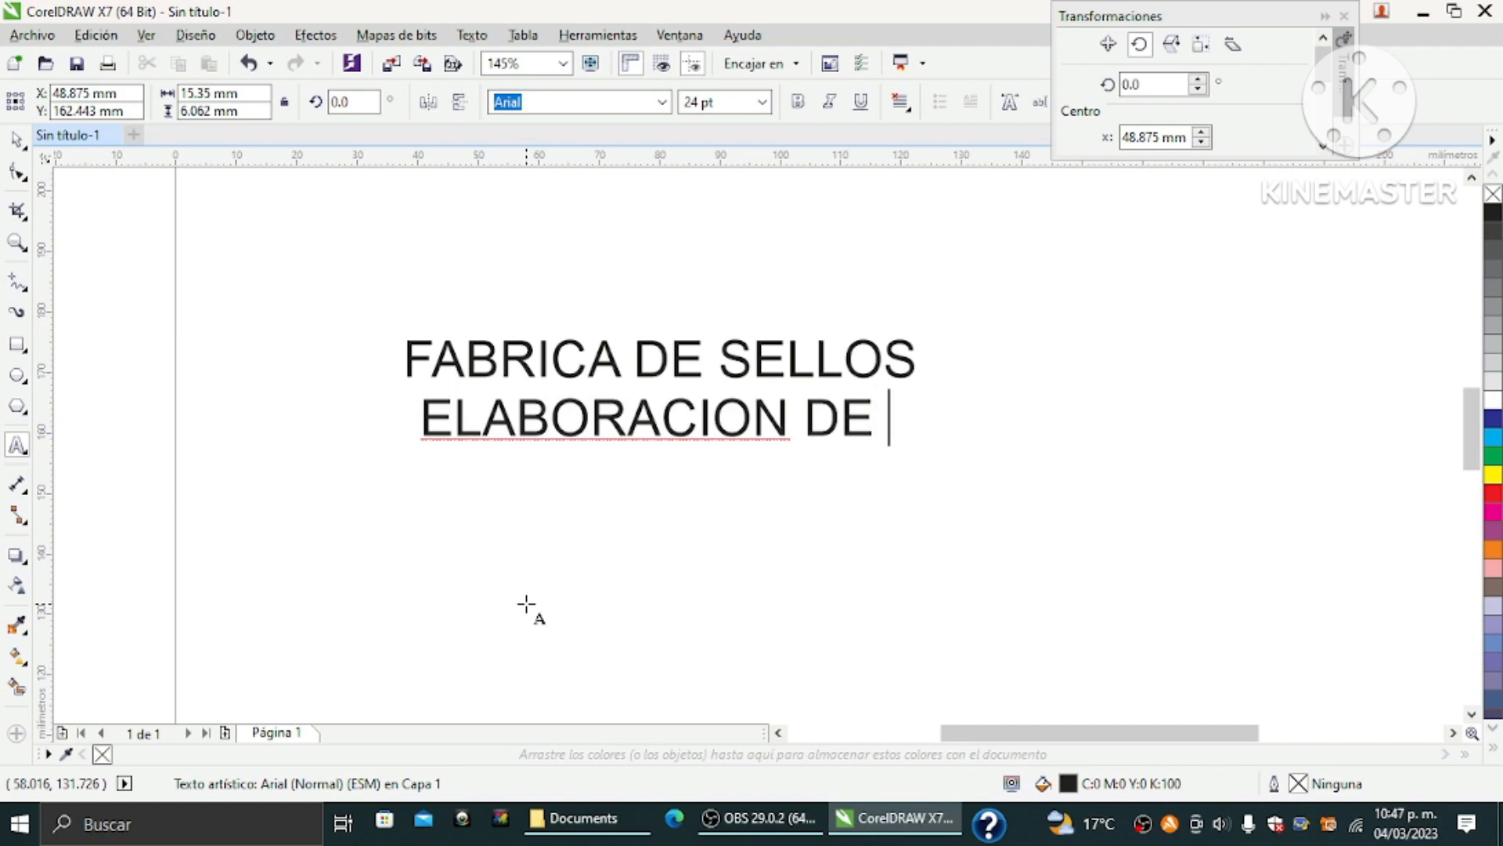
text(SELLOS)
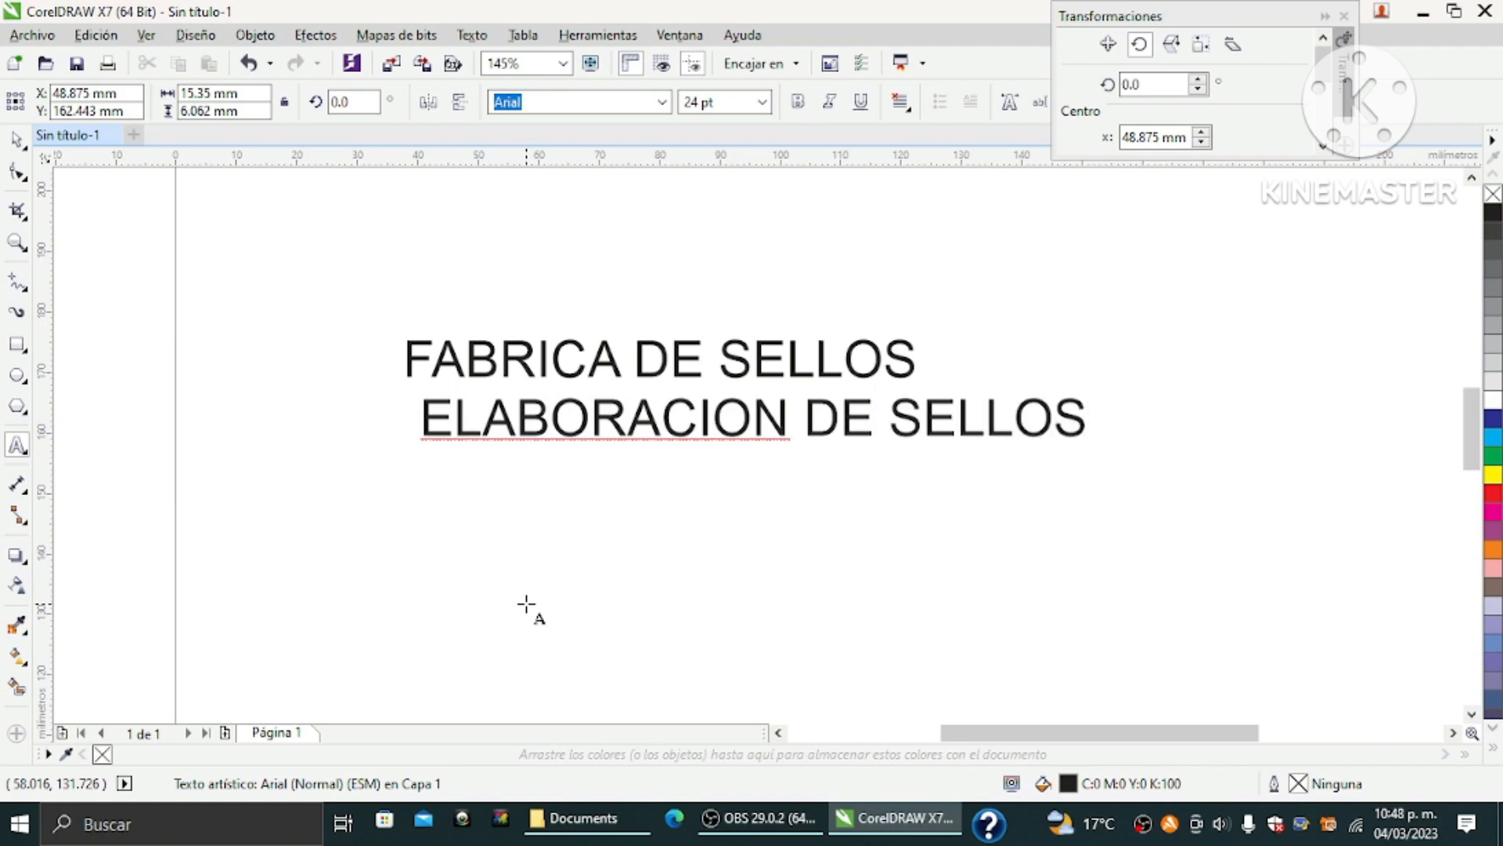
text( PERSO)
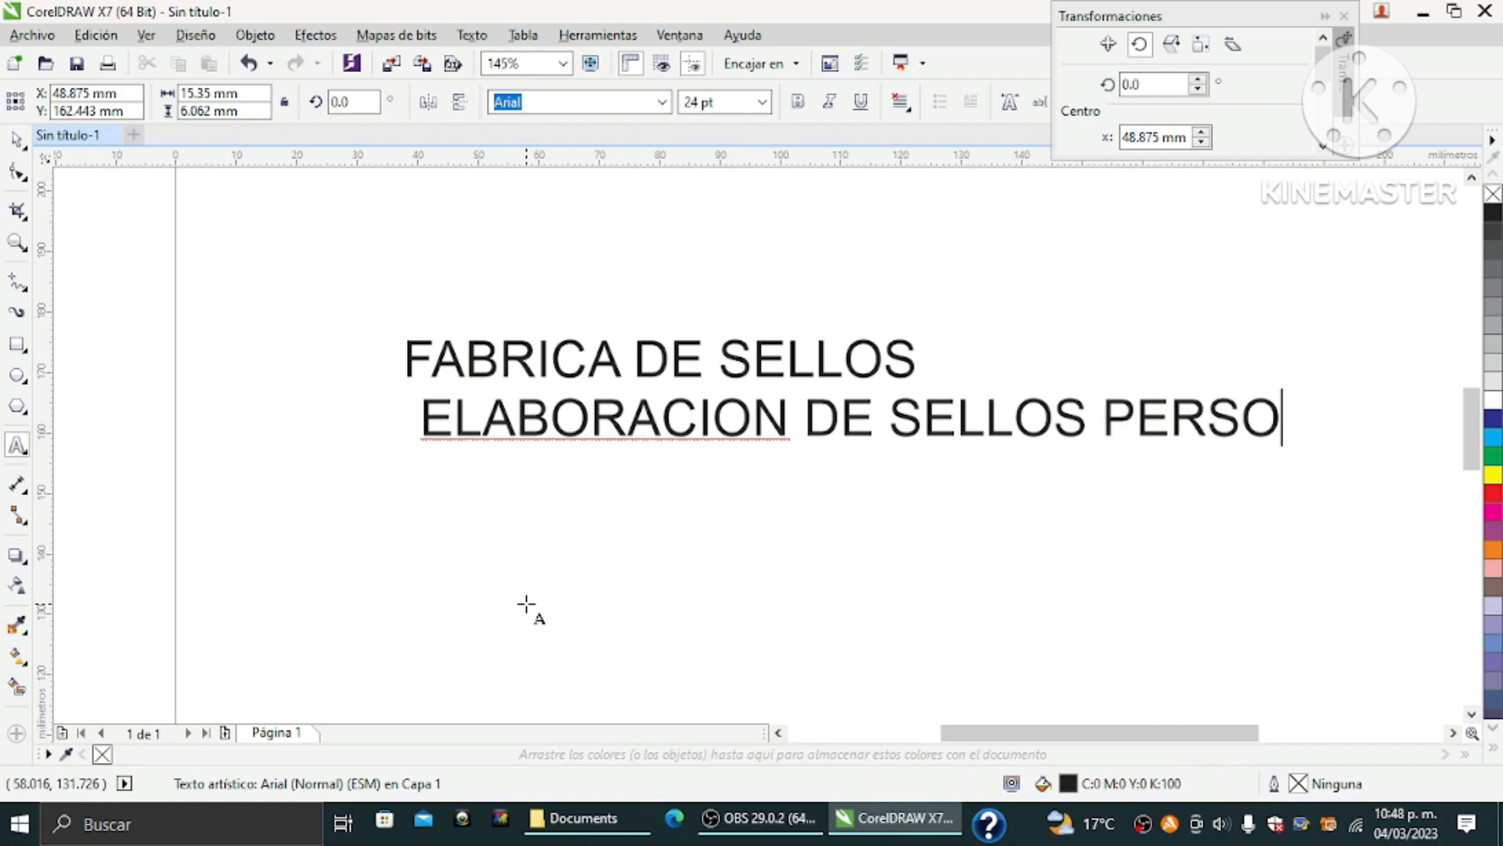
text(NALIZADO)
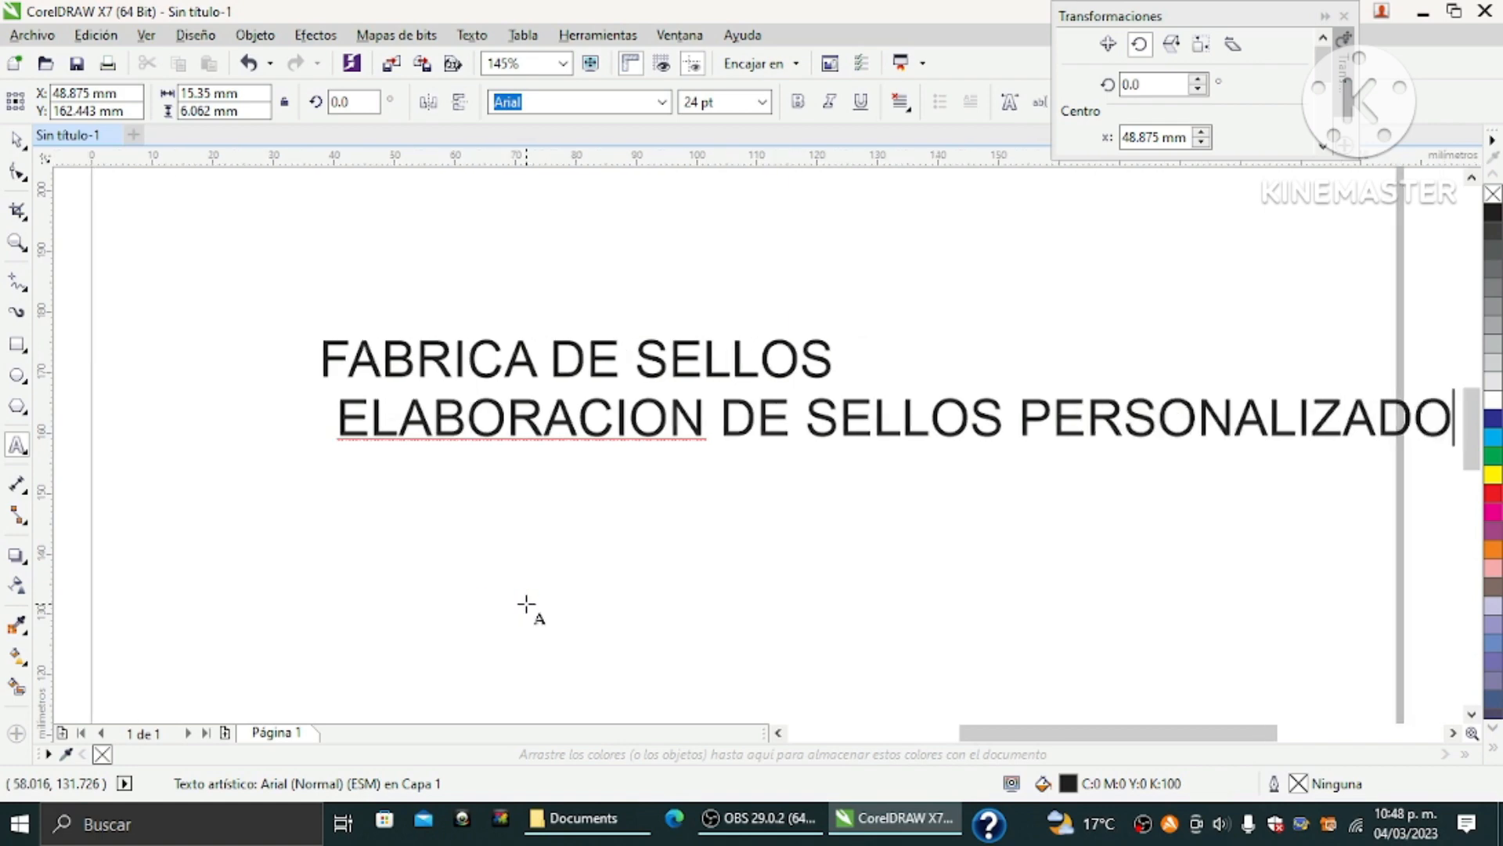
text(S)
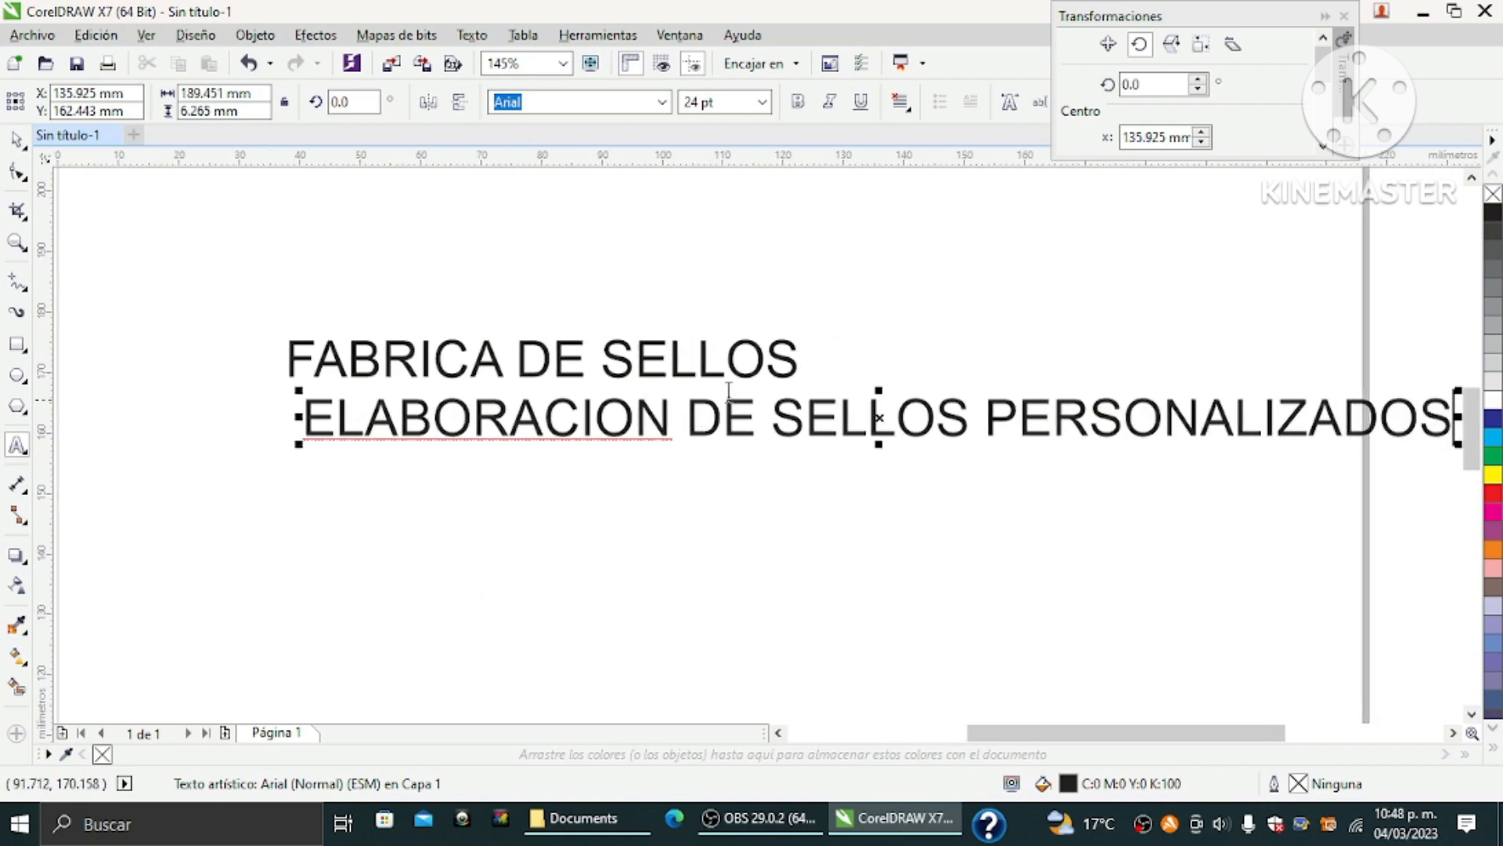
Align the second text line under "FABRICA DE SELLOS" and squeeze it to about 85.6 mm wide and 5.3 mm high
click(17, 141)
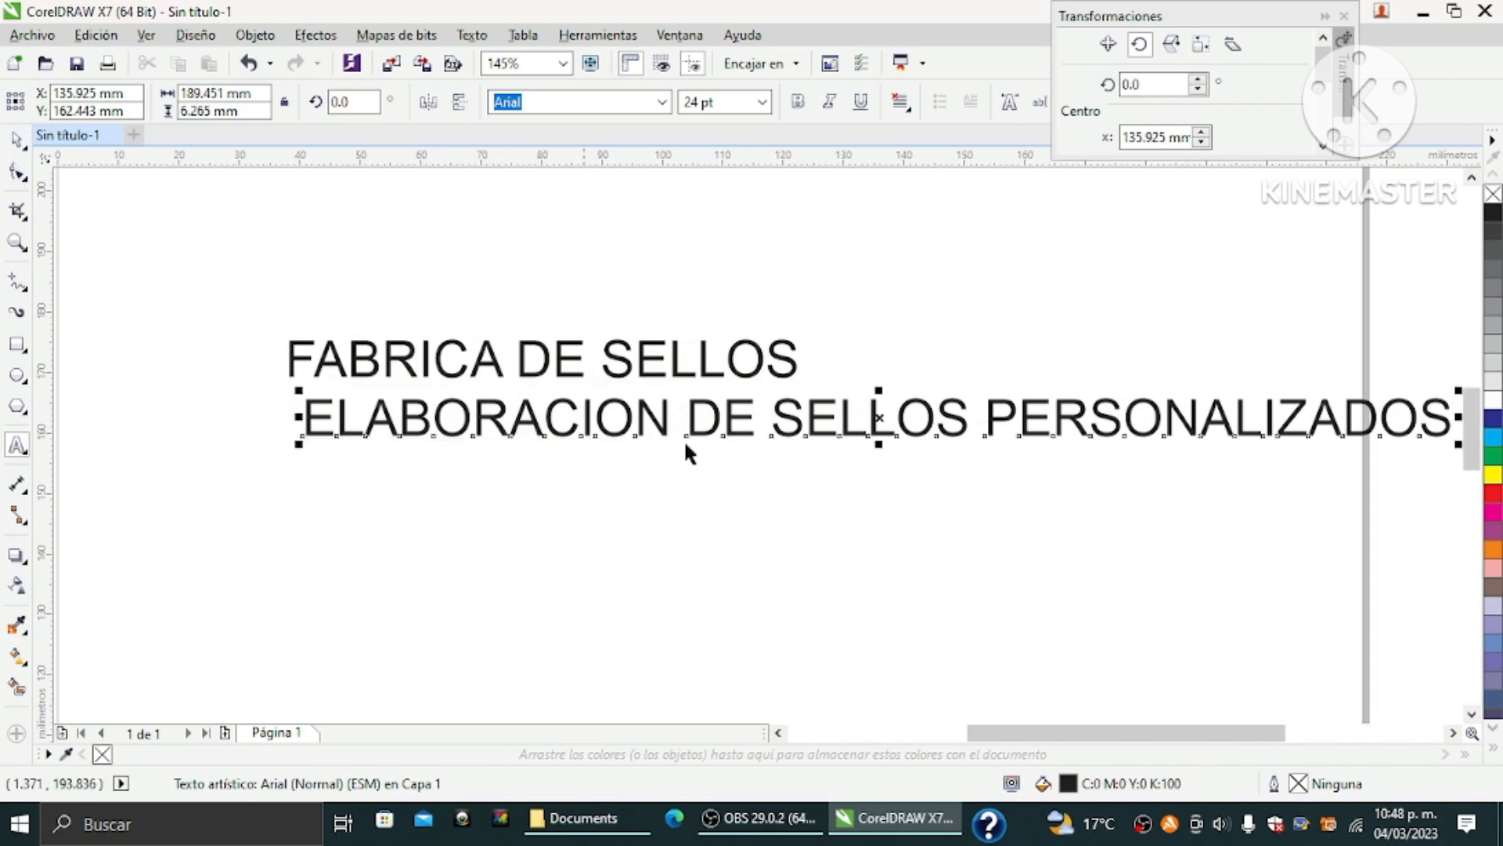
drag(709, 396, 587, 411)
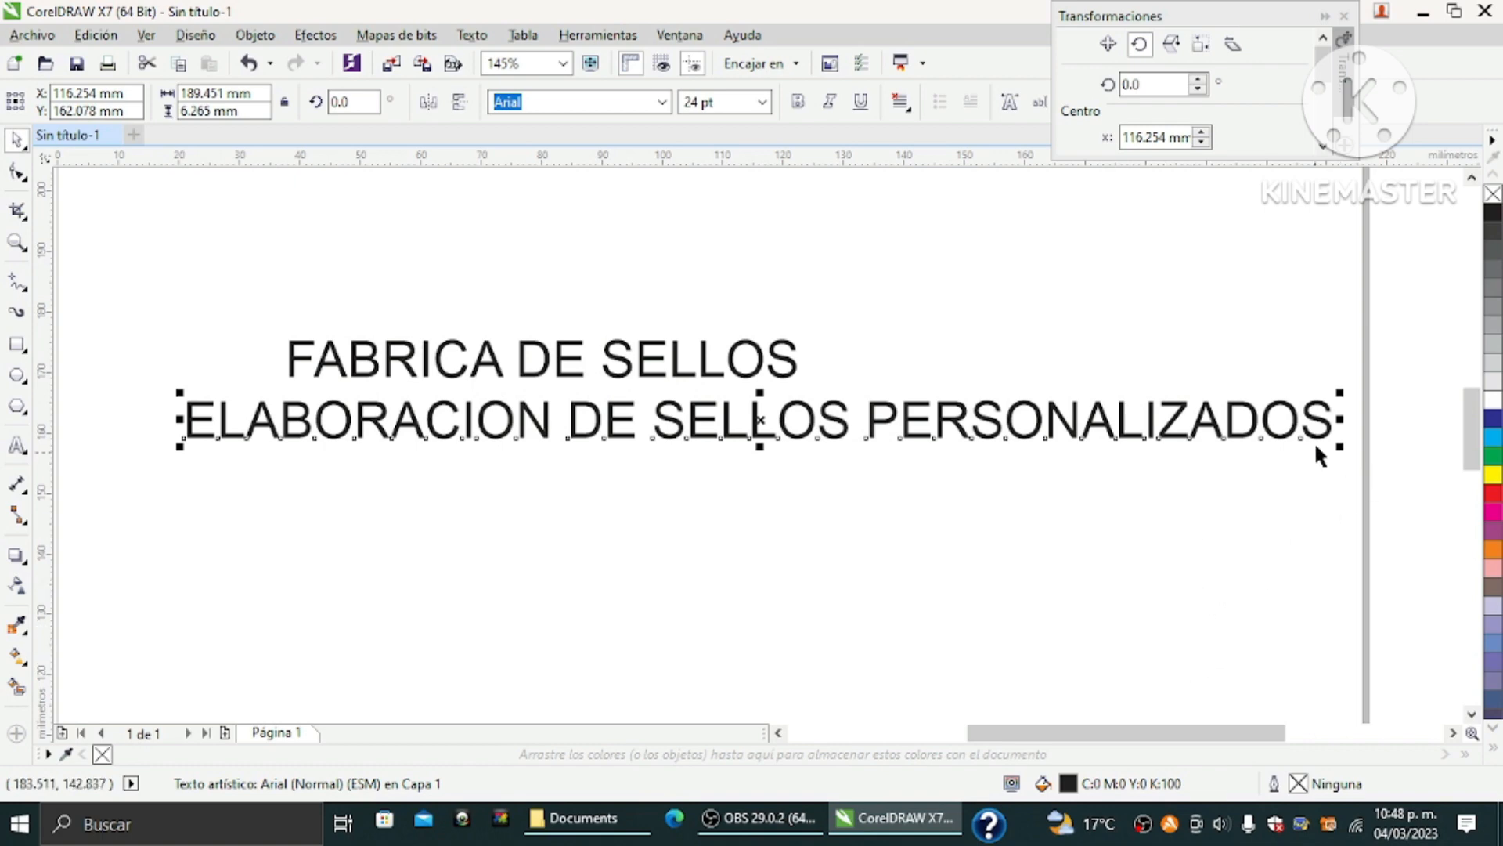
drag(1340, 421, 814, 413)
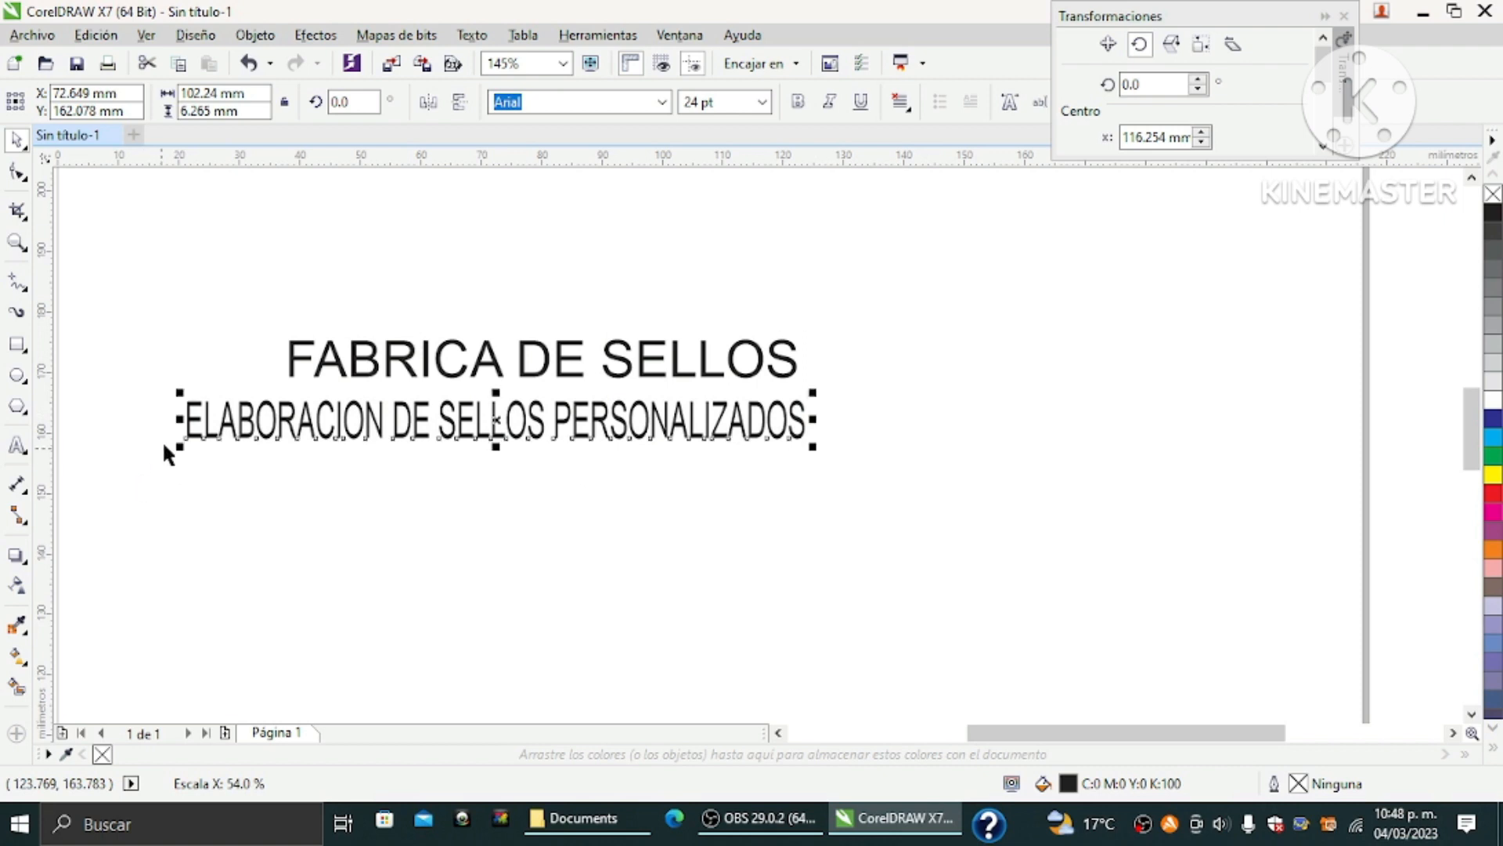
drag(177, 422, 279, 416)
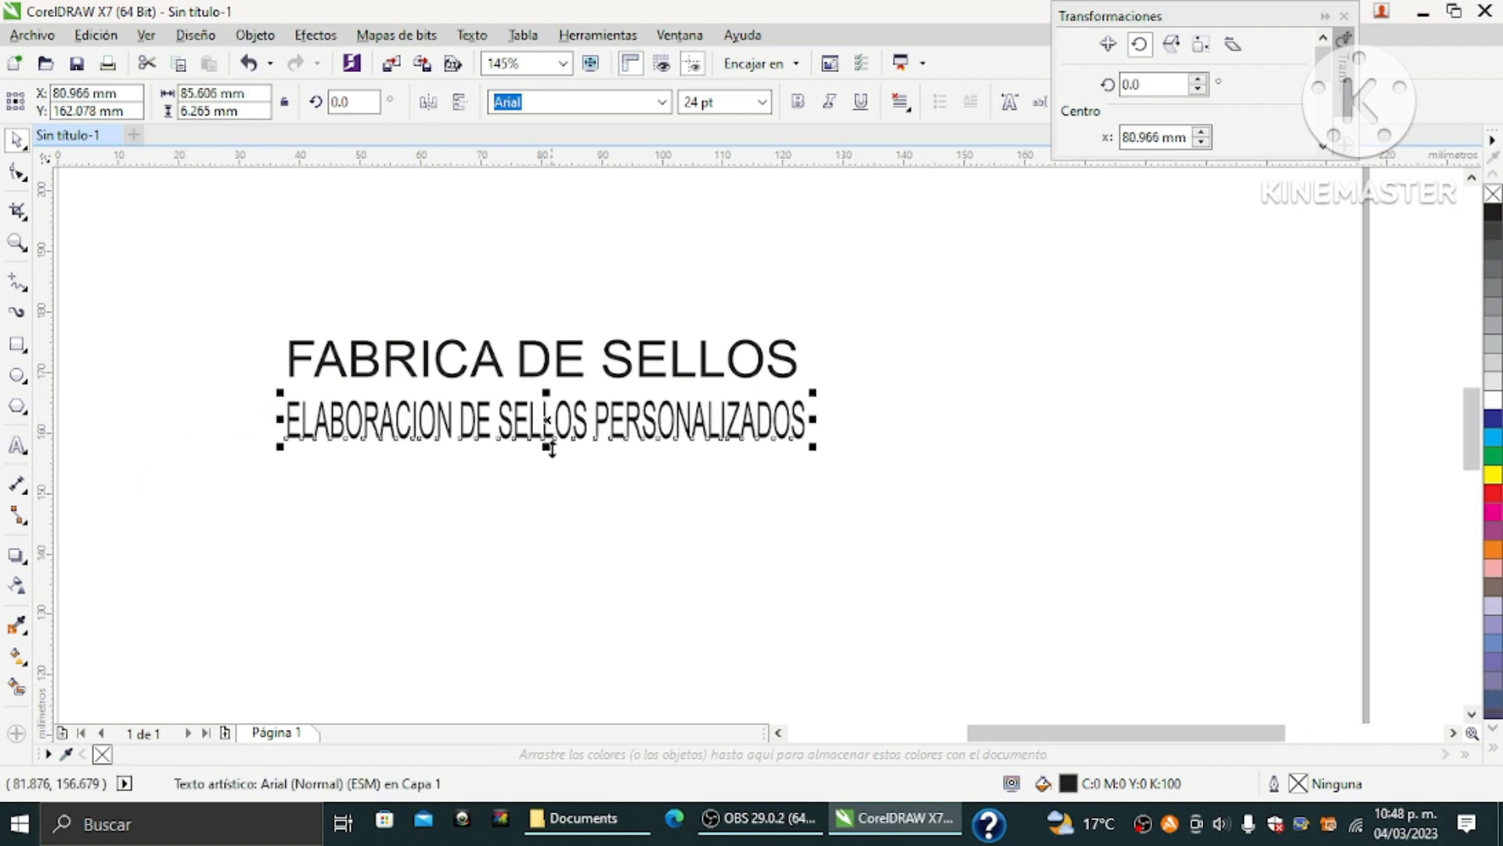
drag(552, 443, 547, 413)
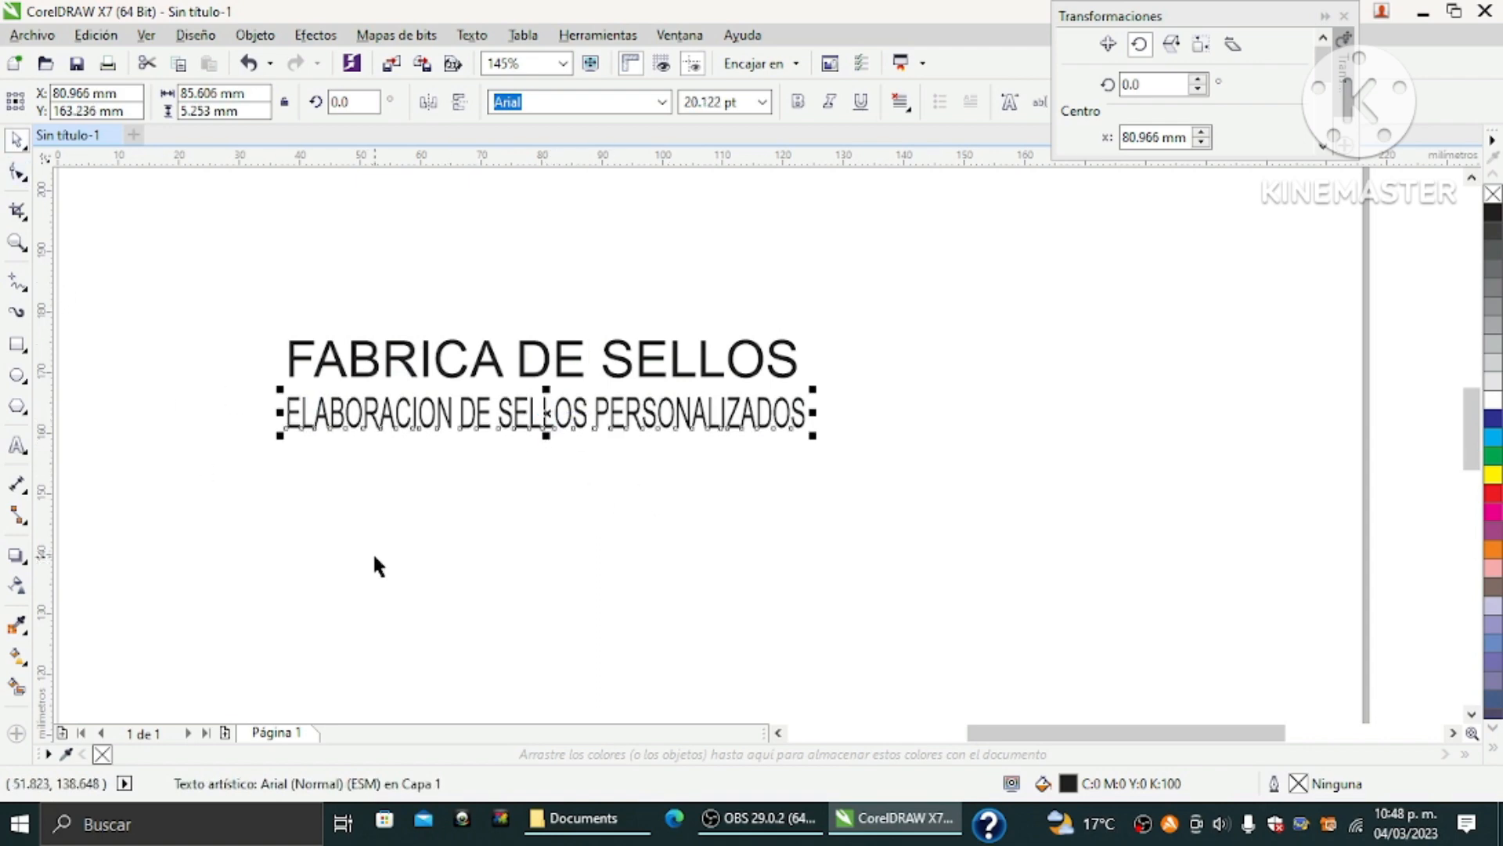
Add a separate artistic text line "TU CANA DE YOUTUBE" in Arial 24 pt just below "ELABORACION DE SELLOS PERSONALIZADOS"
click(16, 449)
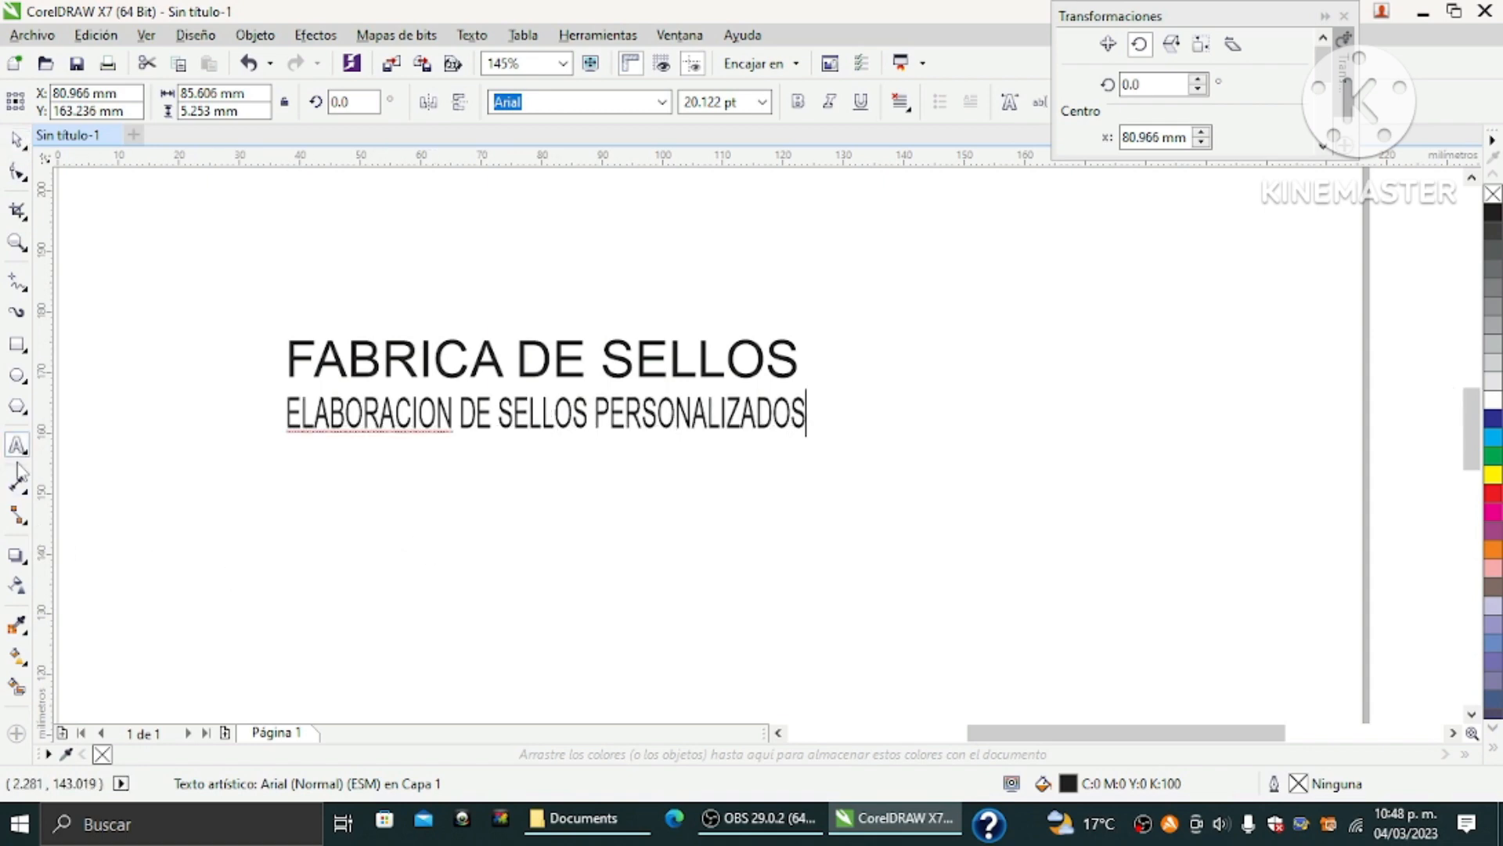
click(296, 472)
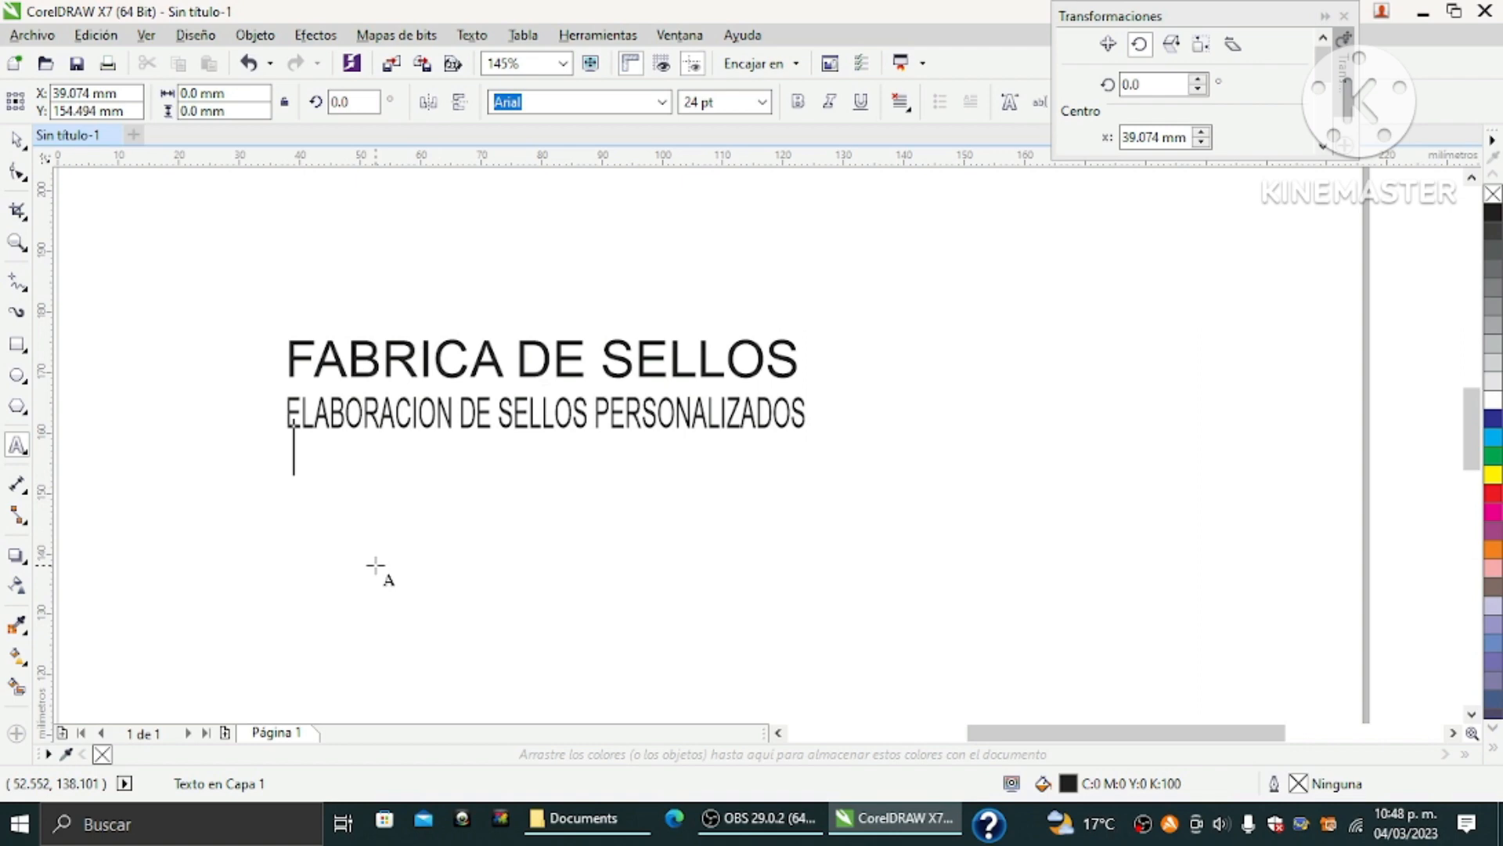
text(TU CANA)
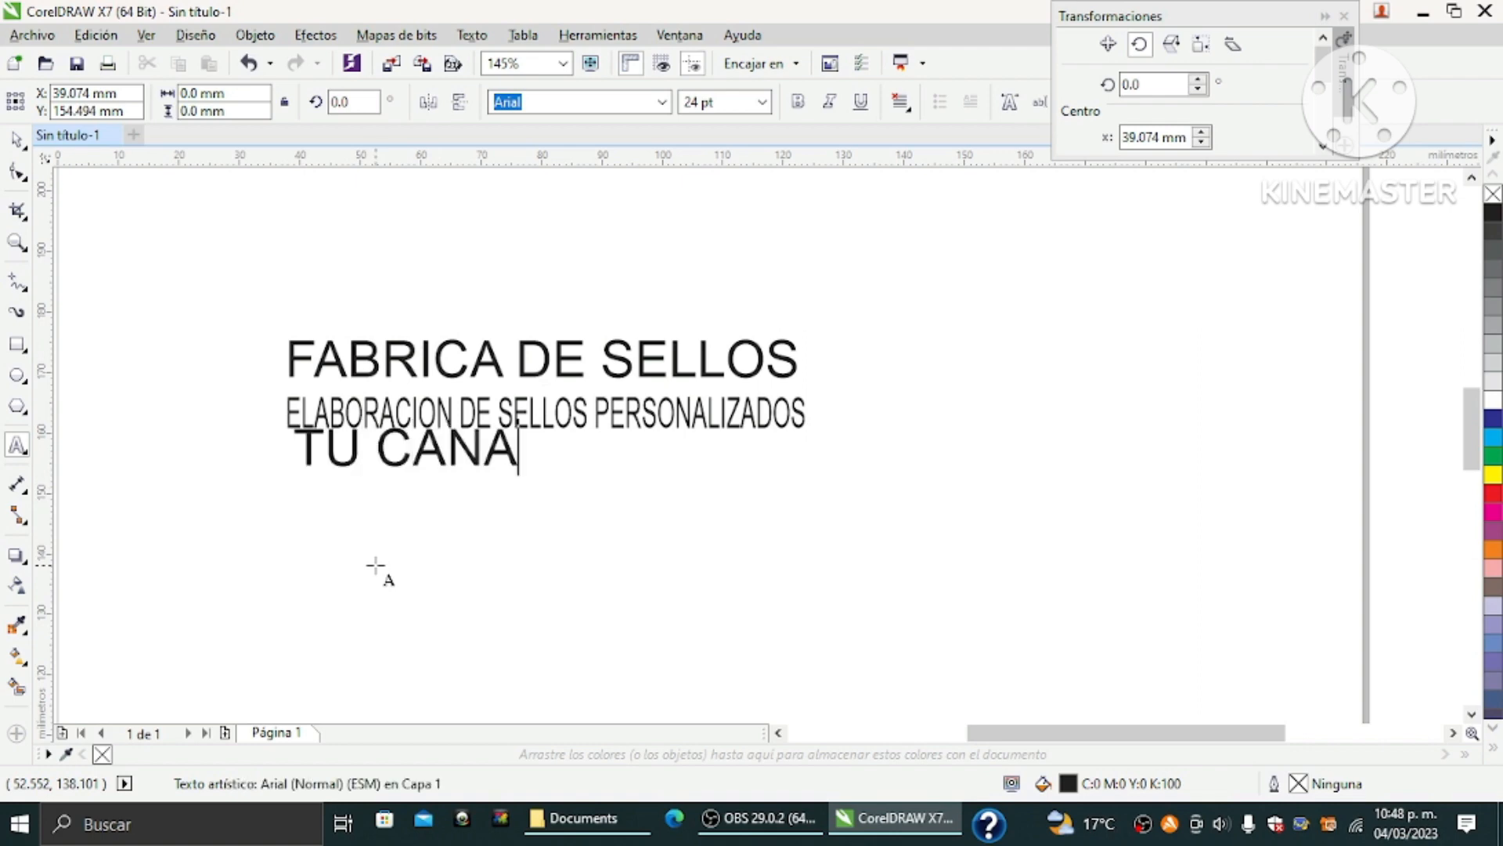
text( DE Y)
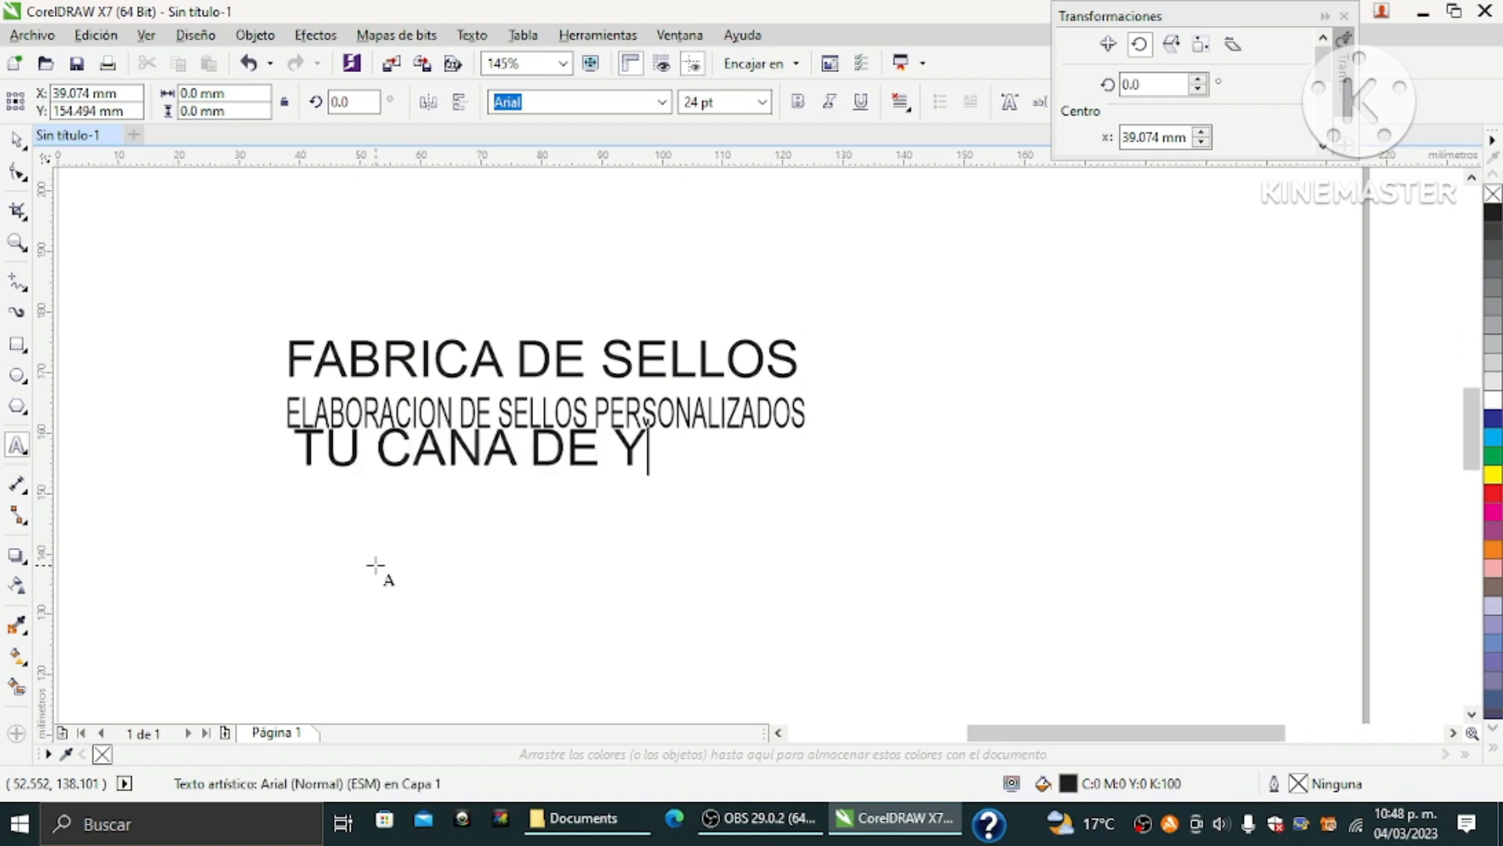
text(OUTUBE)
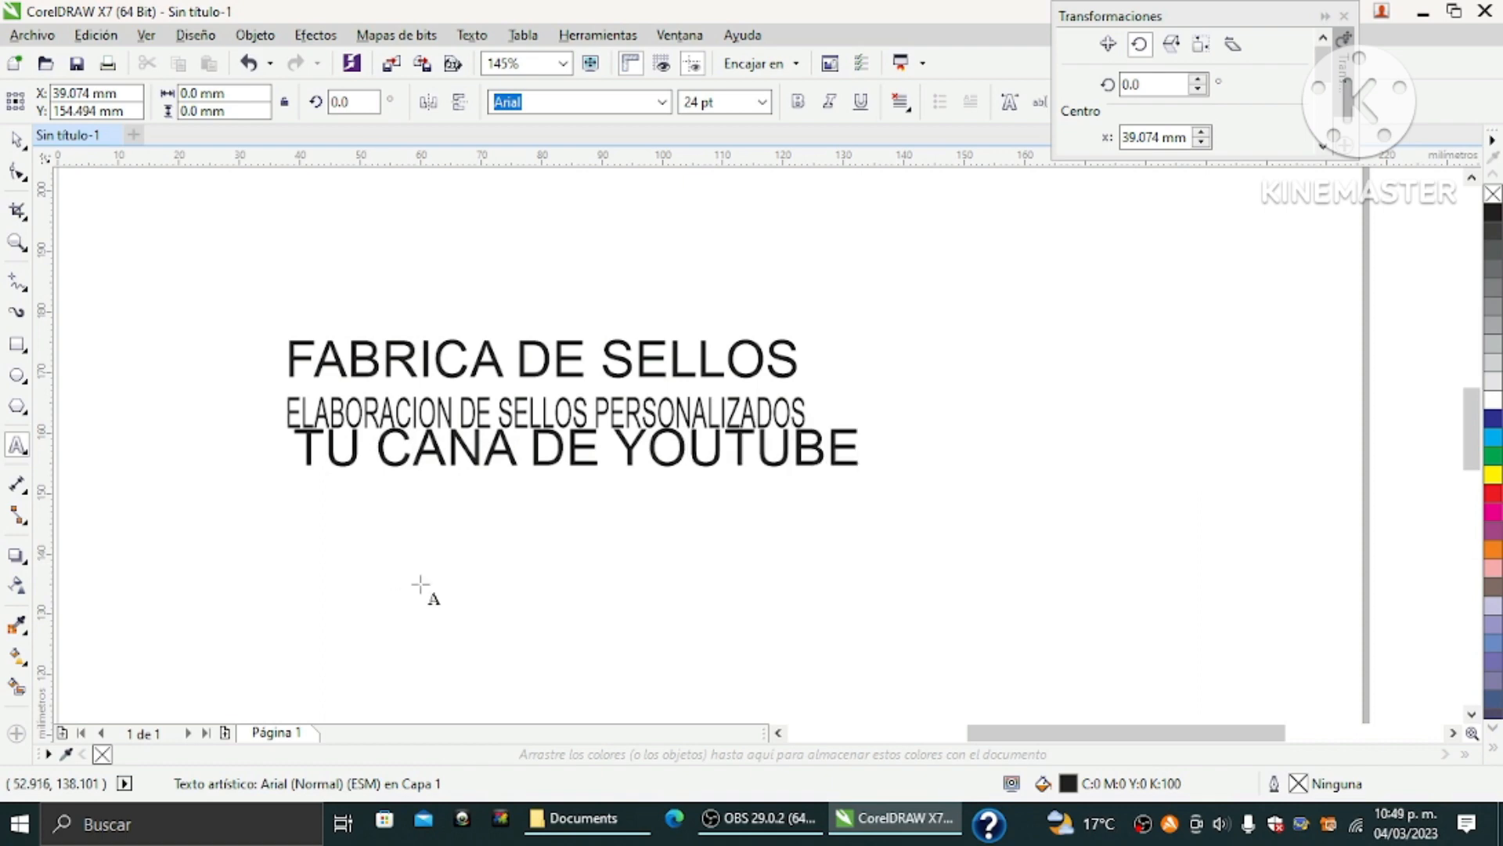
key(Escape)
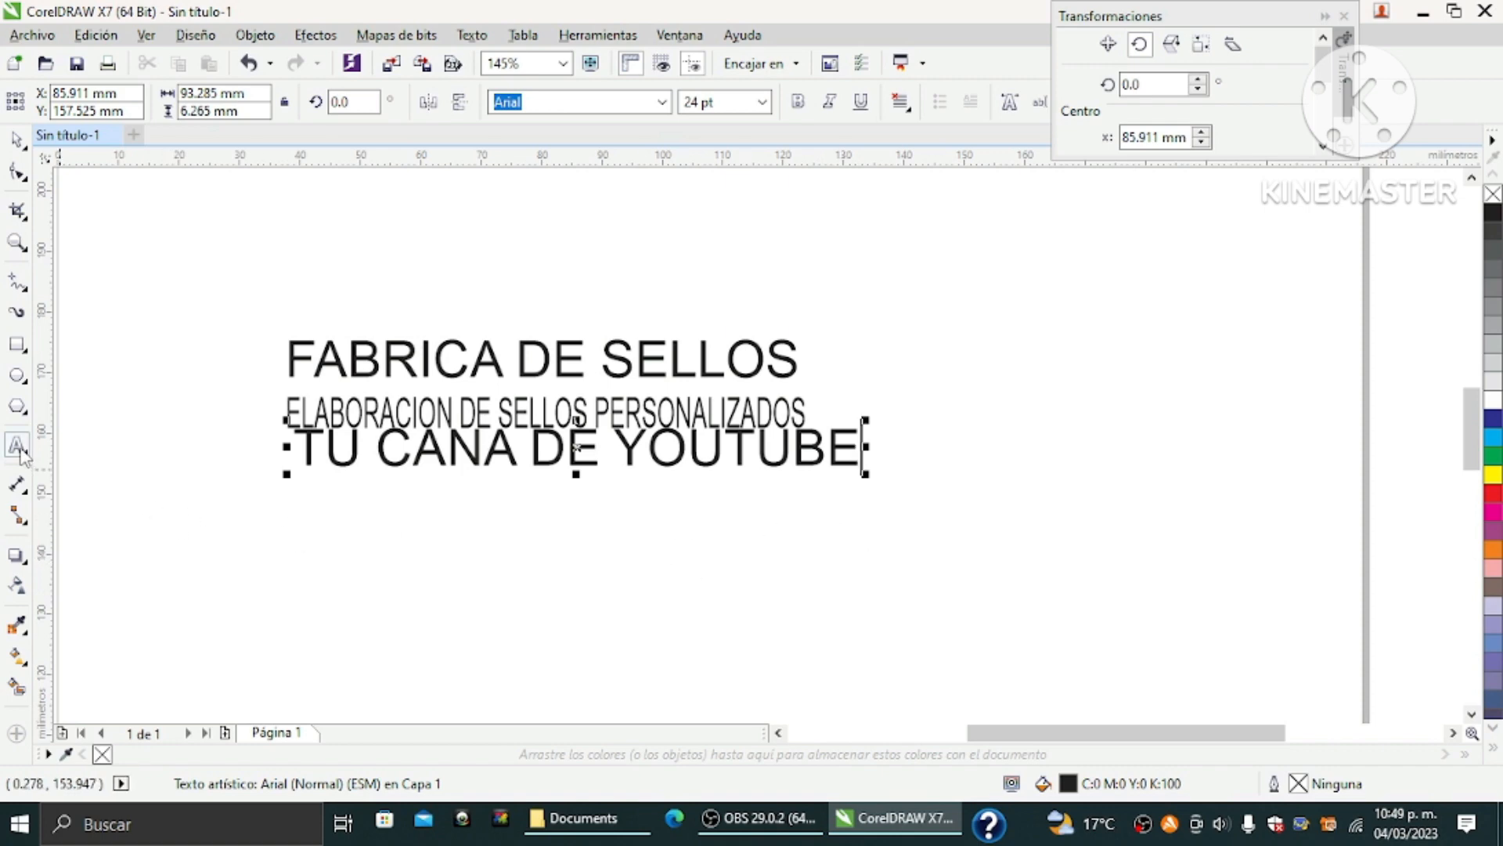
Add another separate artistic text line "SUSCRIBETE" in Arial 24 pt below "TU CANA DE YOUTUBE"
click(324, 507)
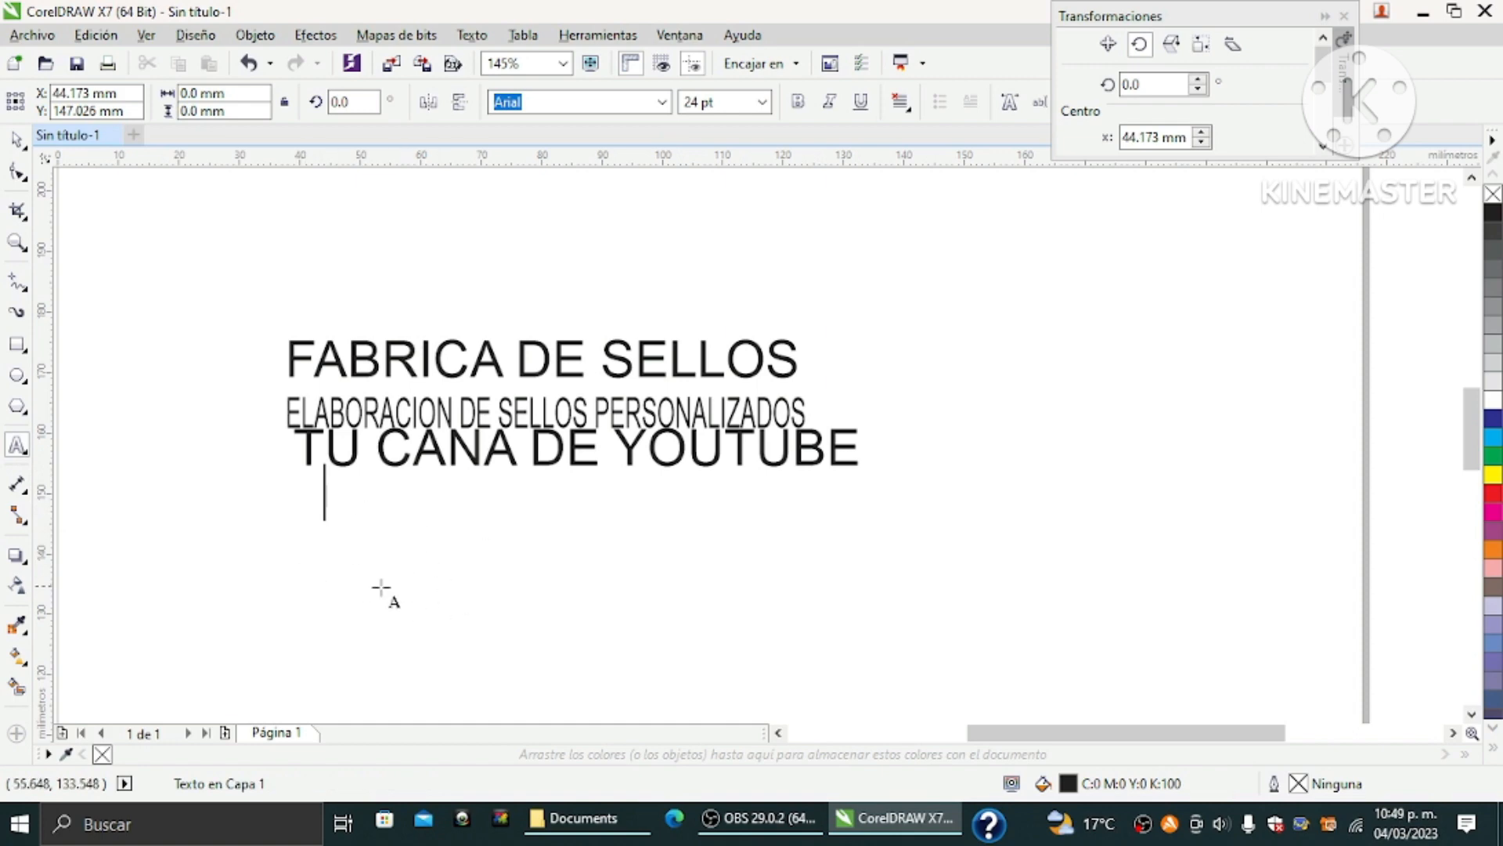
text(SU)
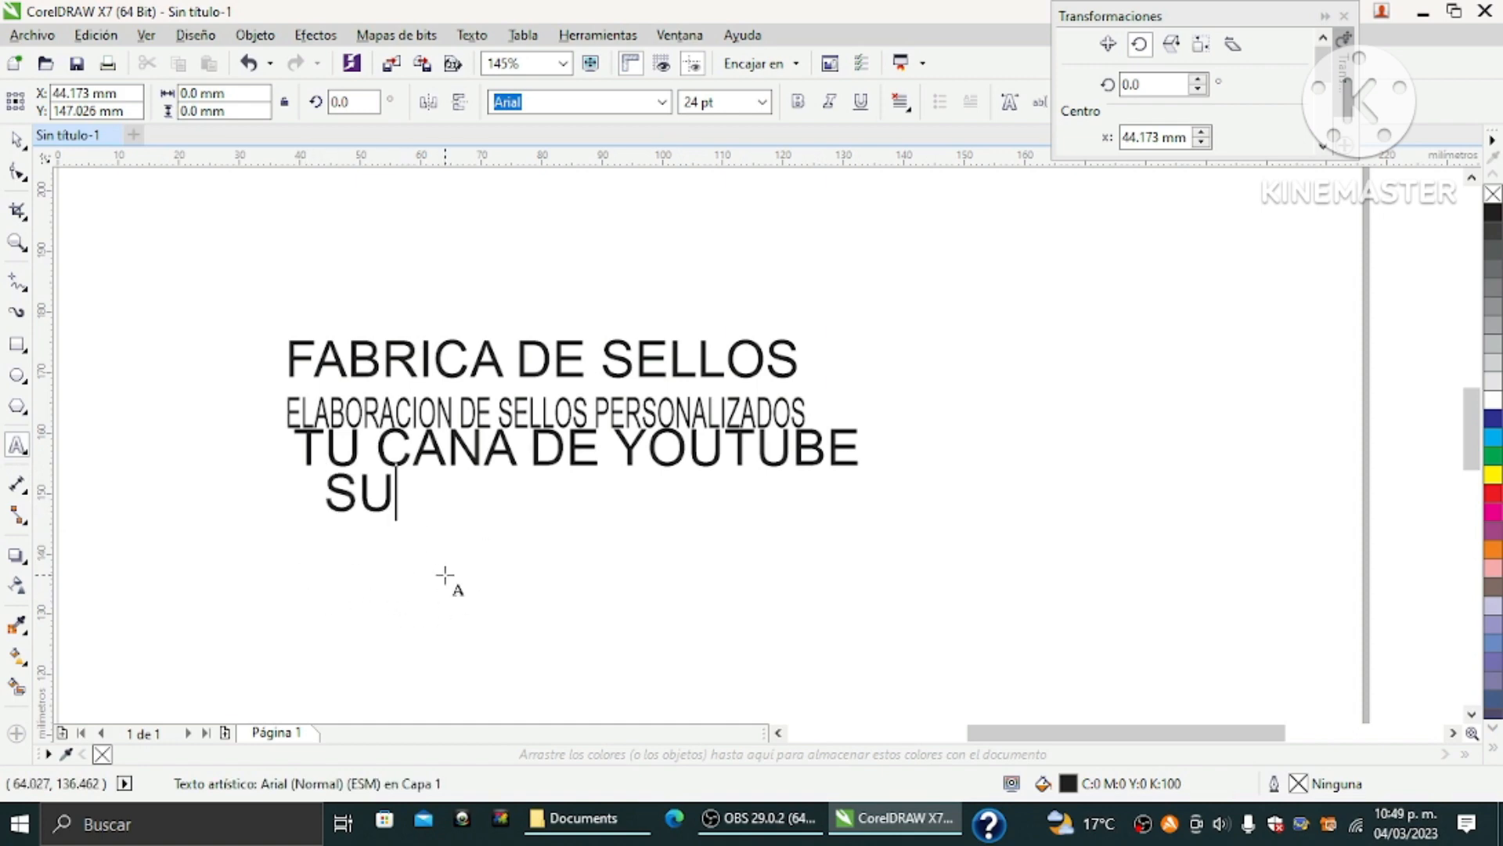
text(SCRIBETE)
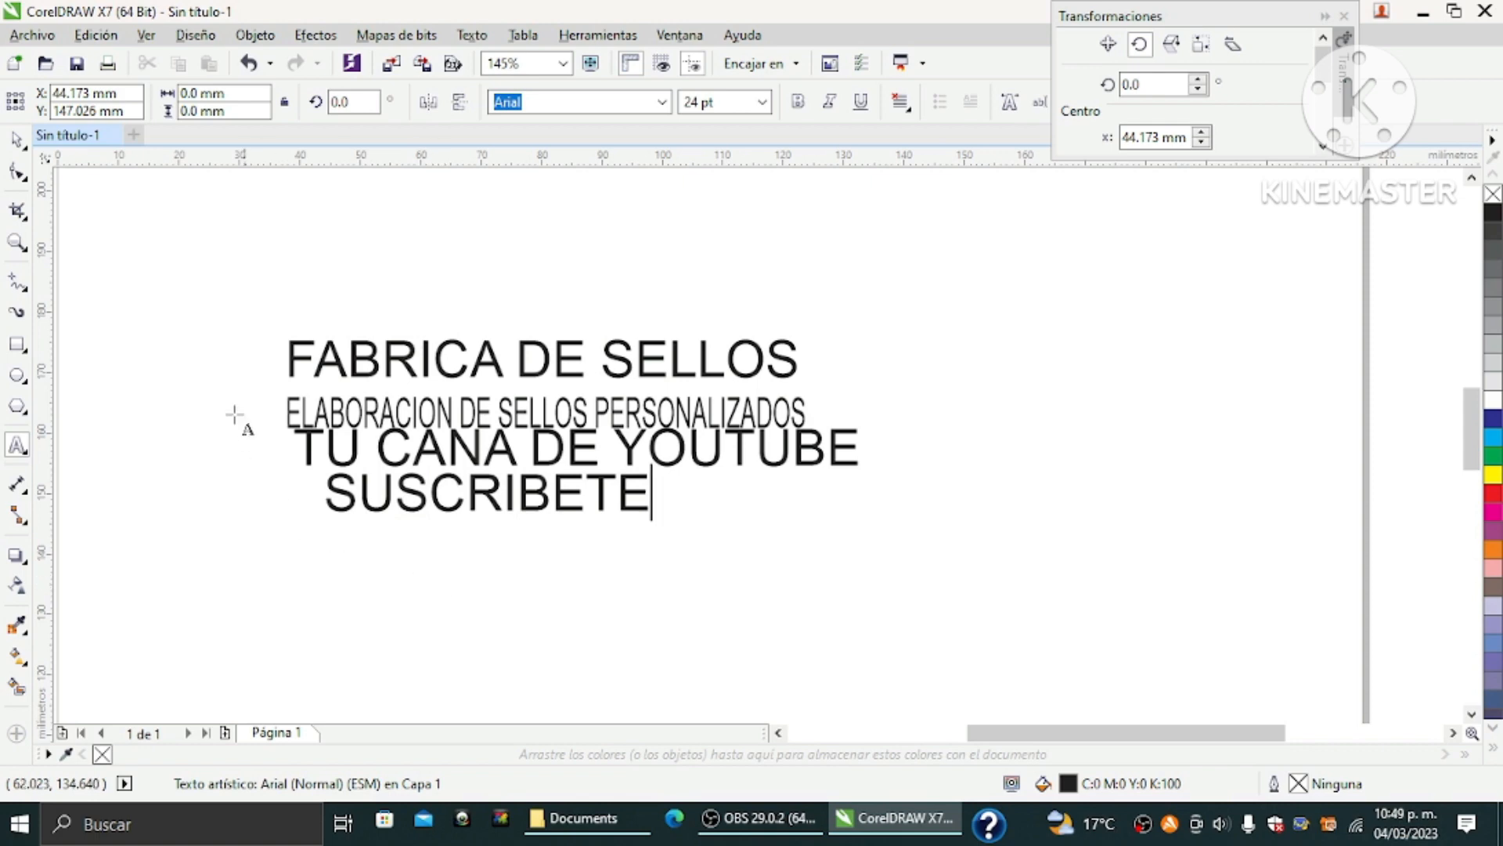
click(15, 140)
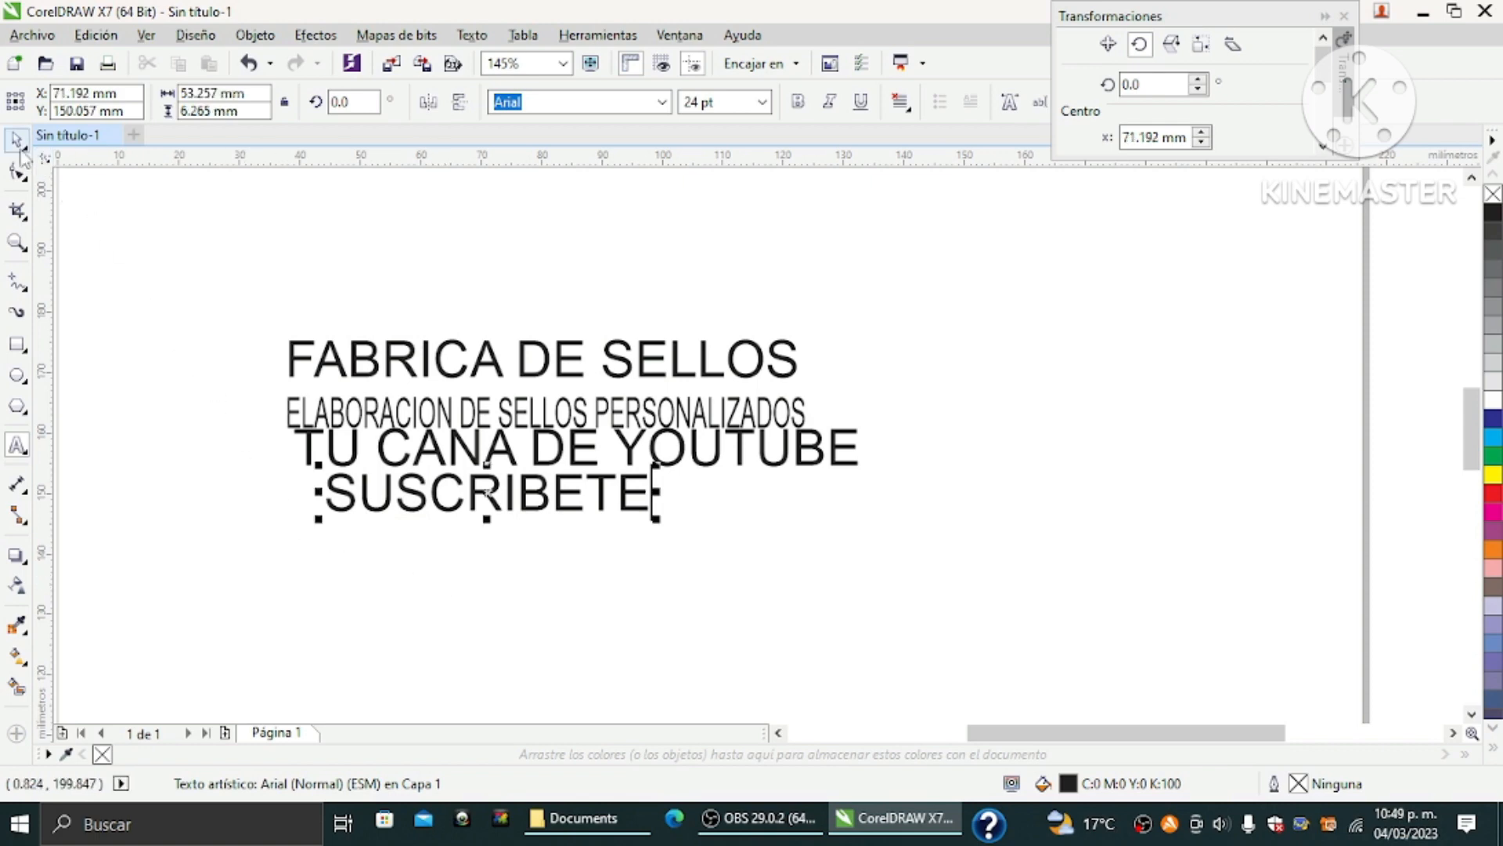
Move the four text lines apart into a roughly centred stack with clear vertical gaps between them
drag(509, 501, 622, 573)
drag(636, 470, 671, 501)
drag(650, 432, 708, 447)
drag(688, 384, 739, 371)
drag(705, 446, 689, 420)
drag(671, 480, 622, 468)
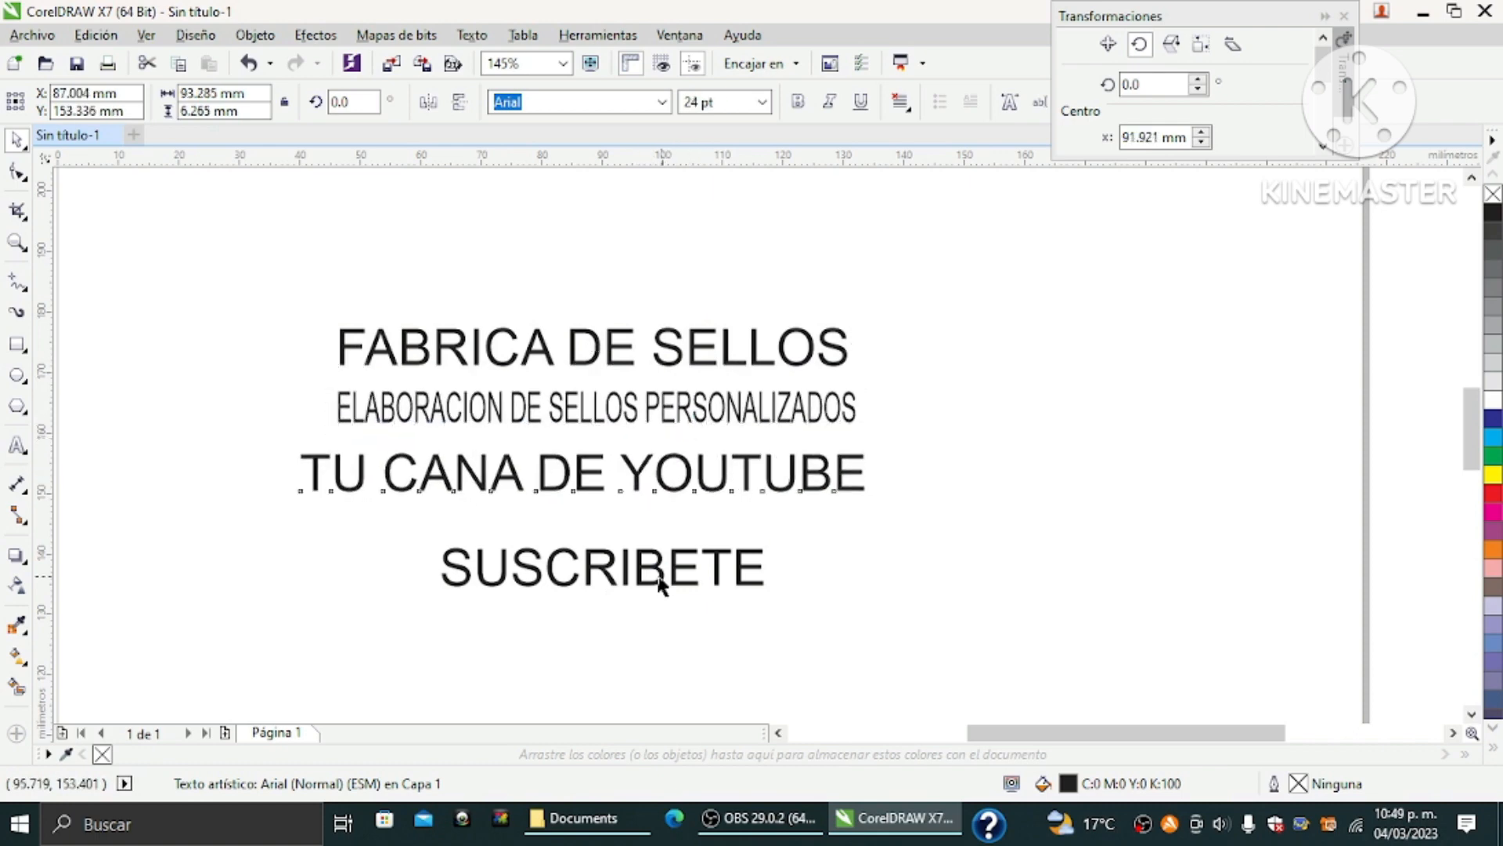
drag(664, 580, 641, 557)
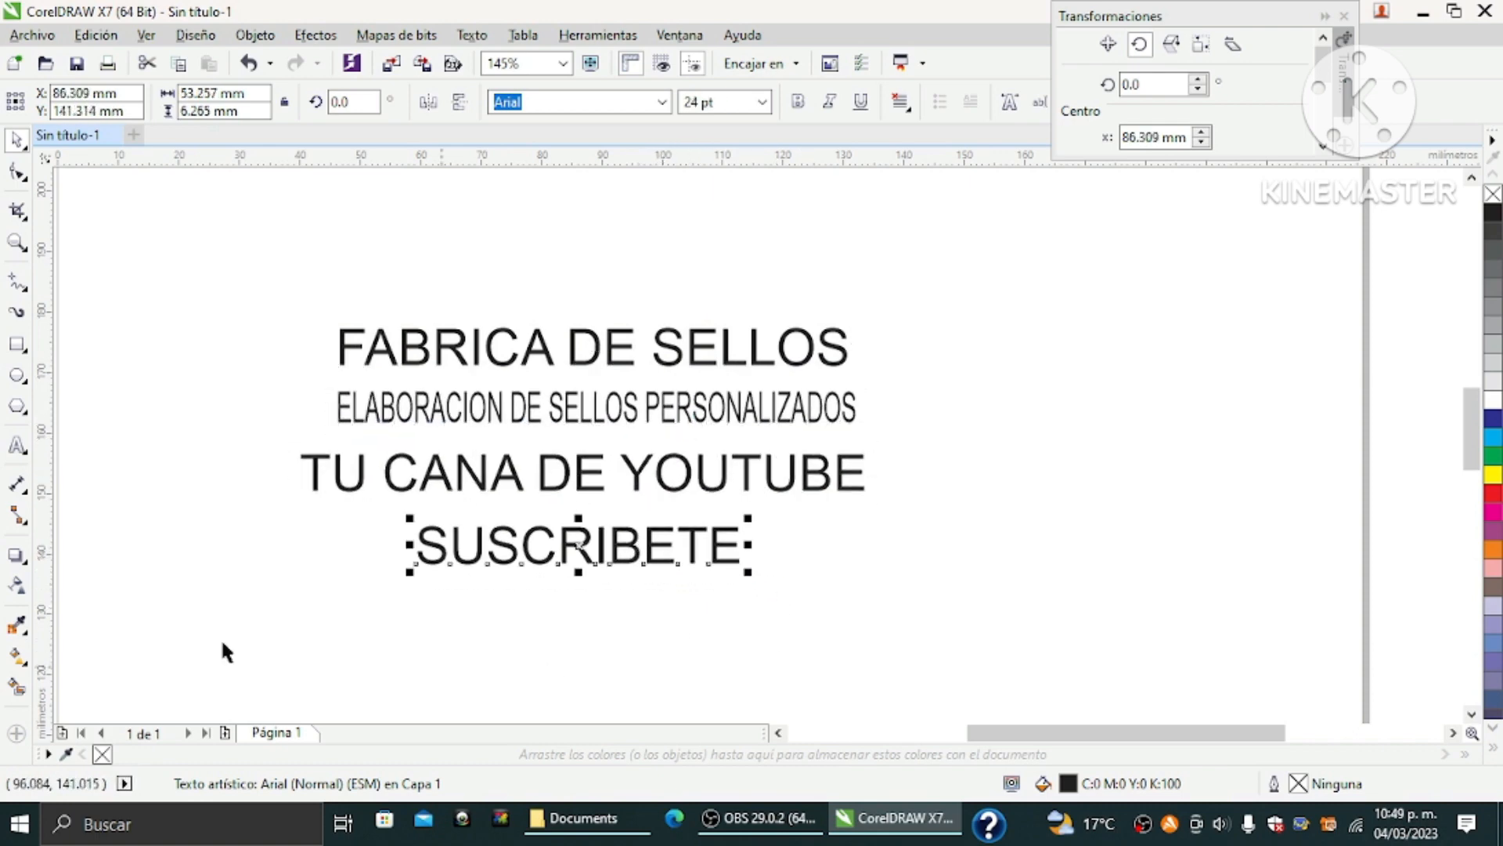
Start a single artistic text block beside the stack with the lines "FABRICA DE SELLOS" and "ELABORACION DE SELLOS PERSONALIZADOS" in Arial 24 pt
click(17, 445)
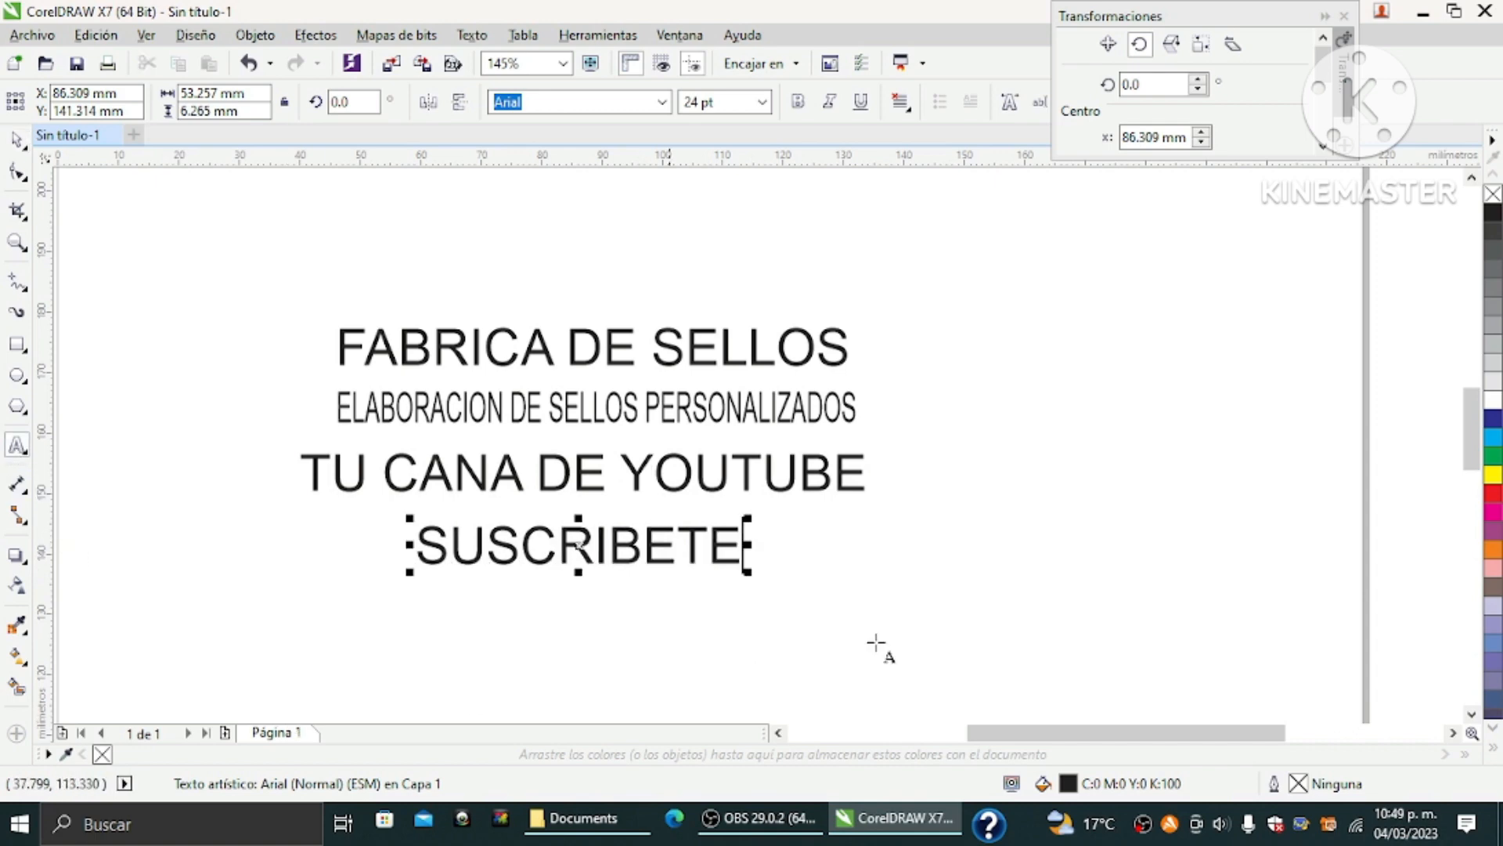
click(968, 347)
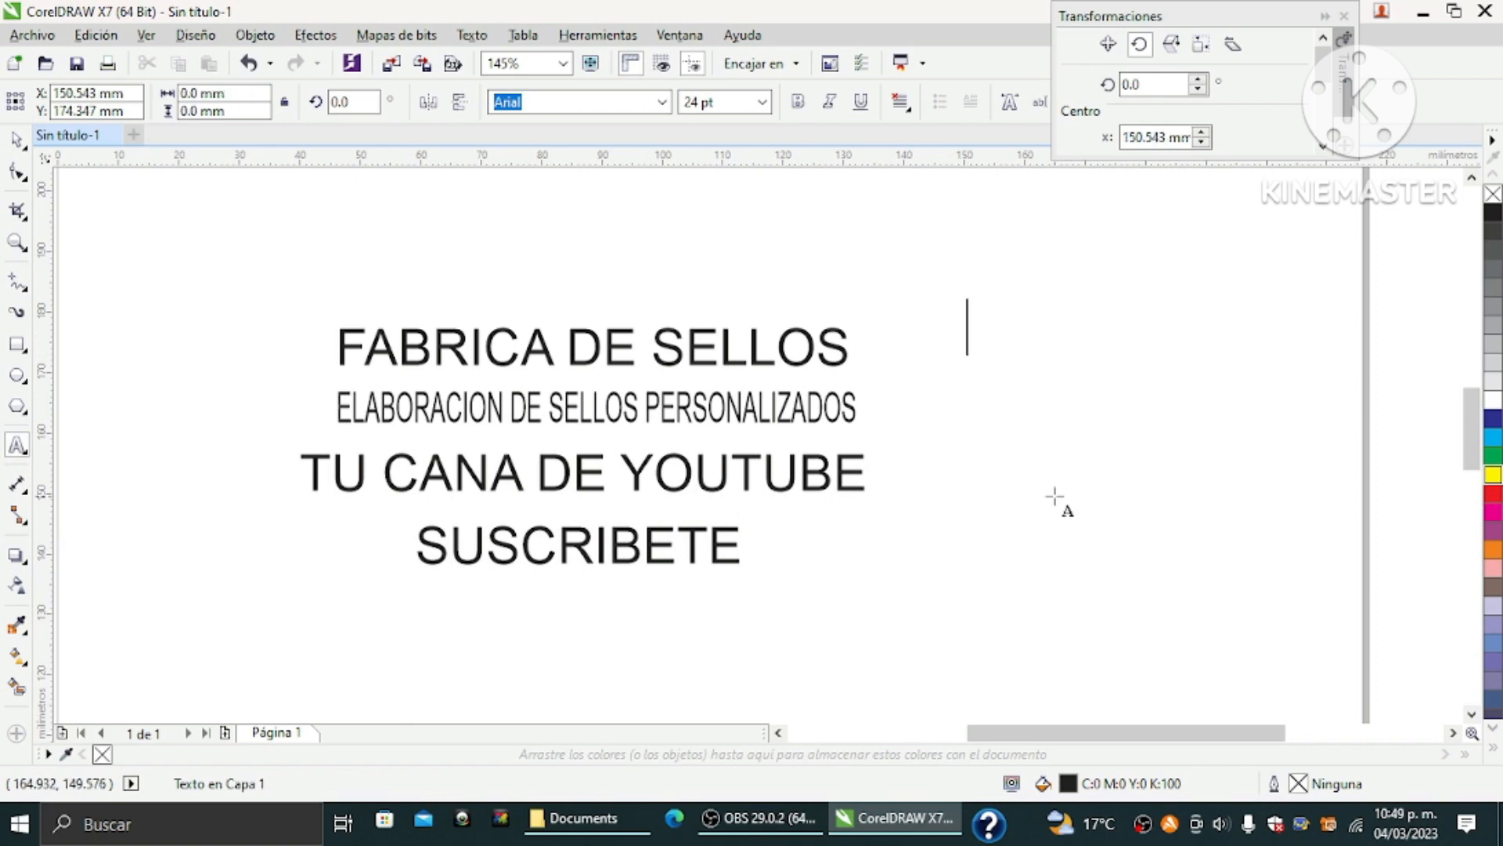
text(FAB)
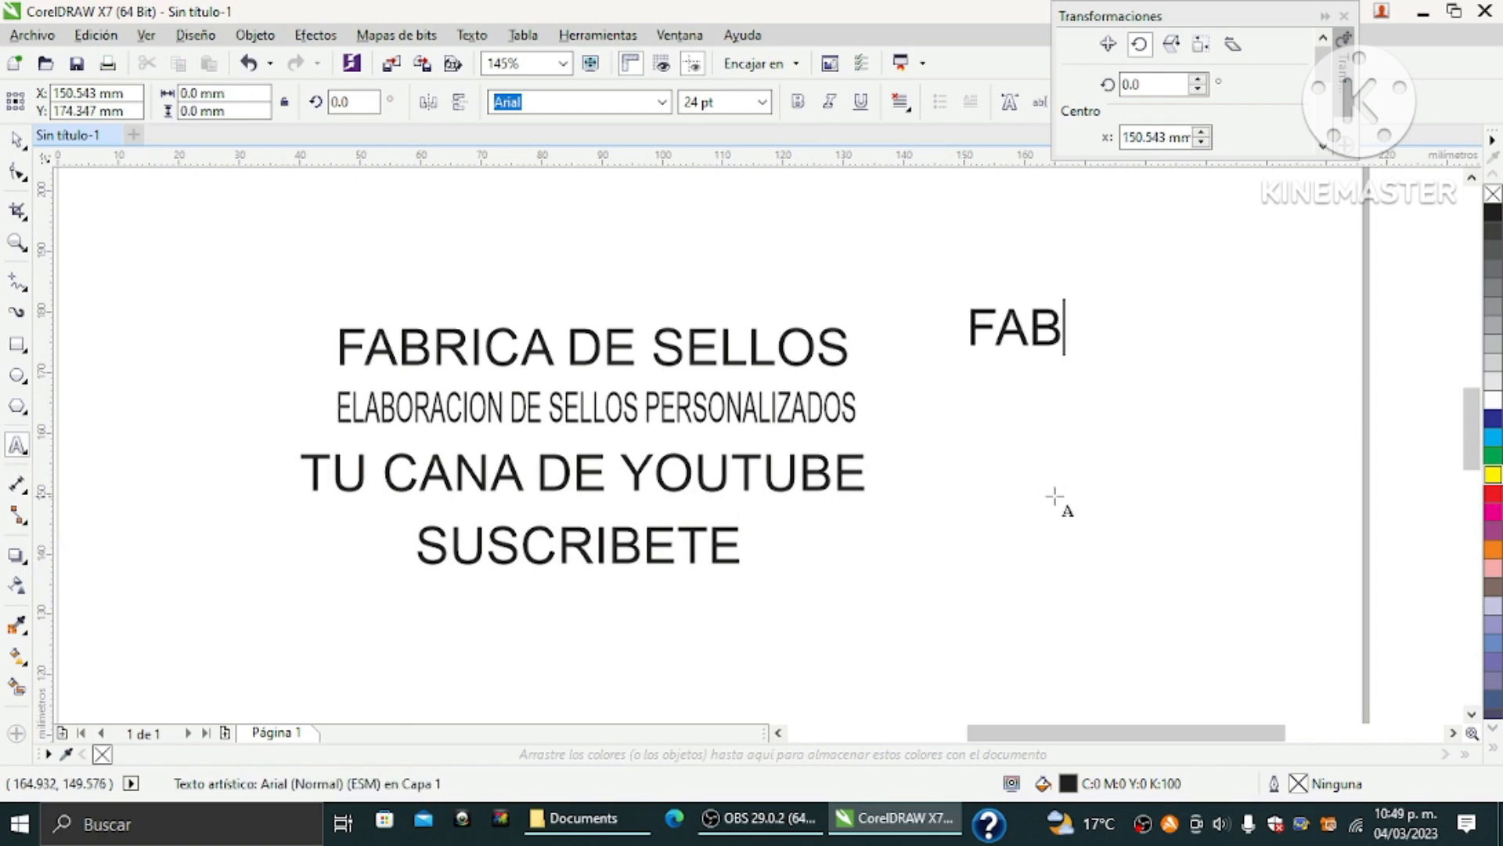
text(RICA DE SELLOS)
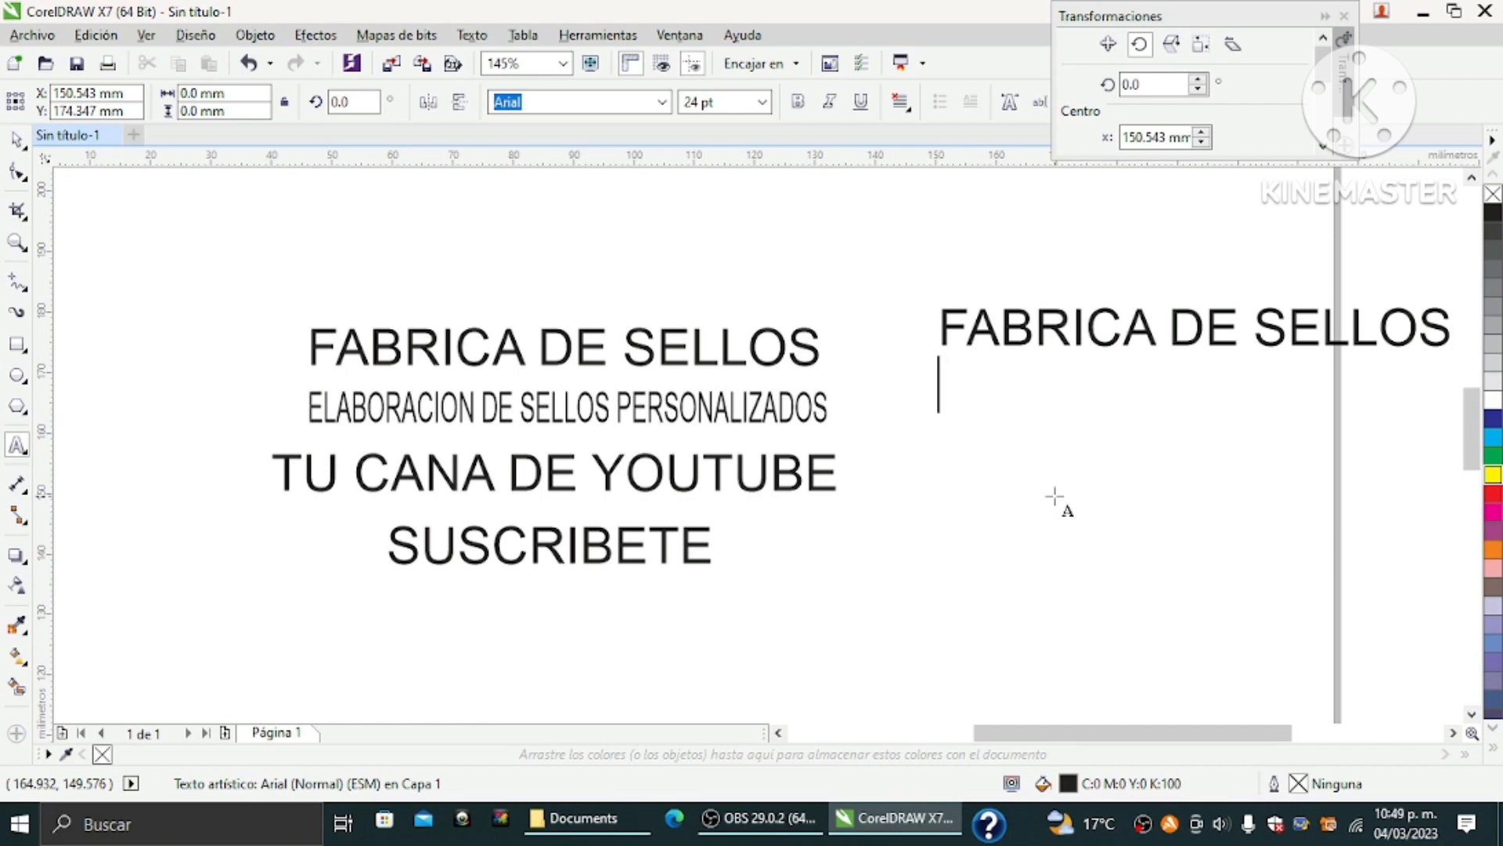
key(Return)
text(ELABOR)
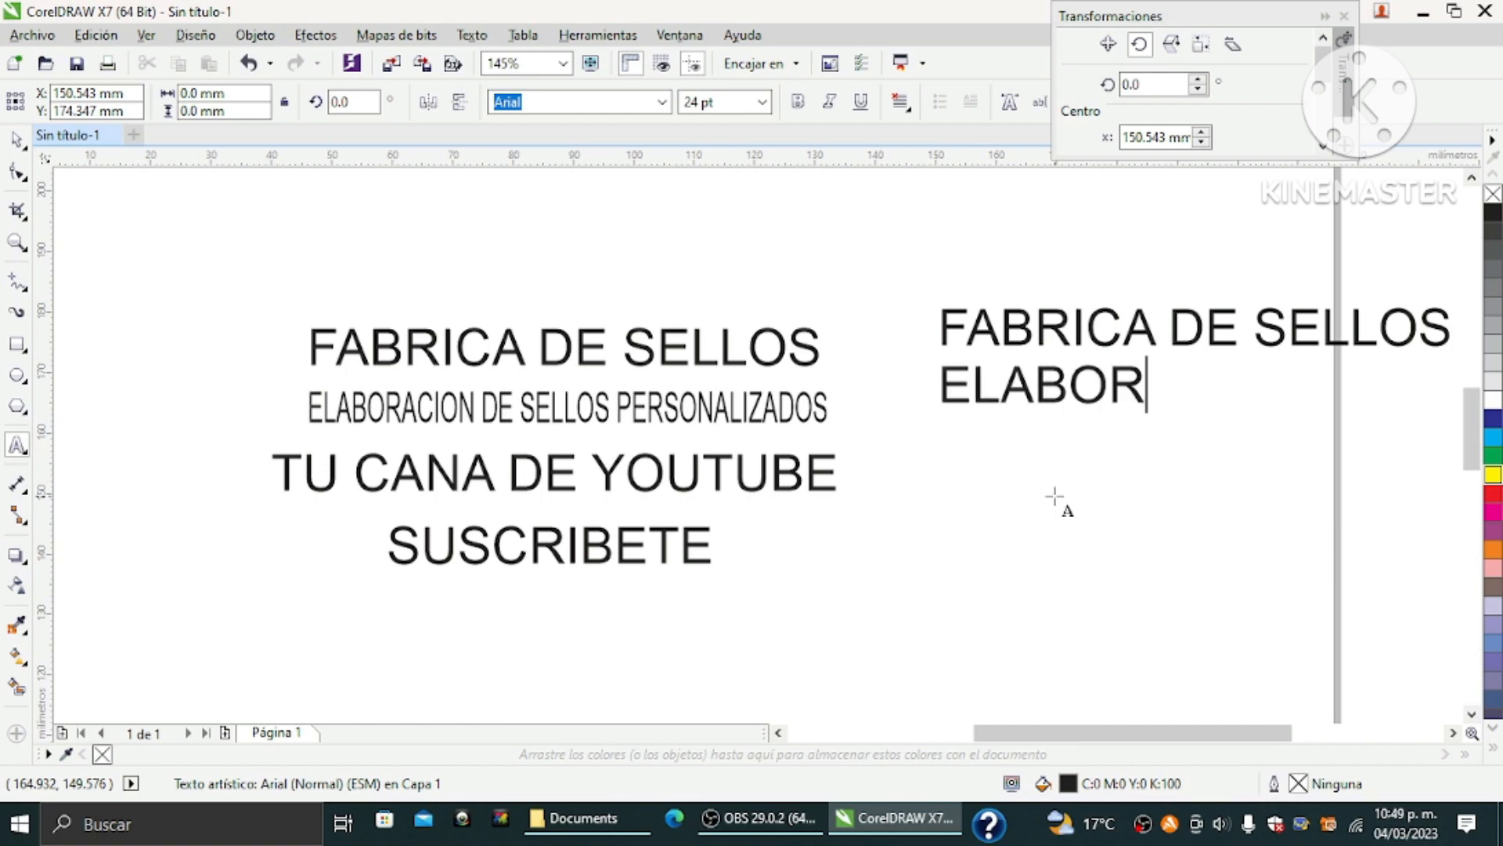
text(ACION DE SELL)
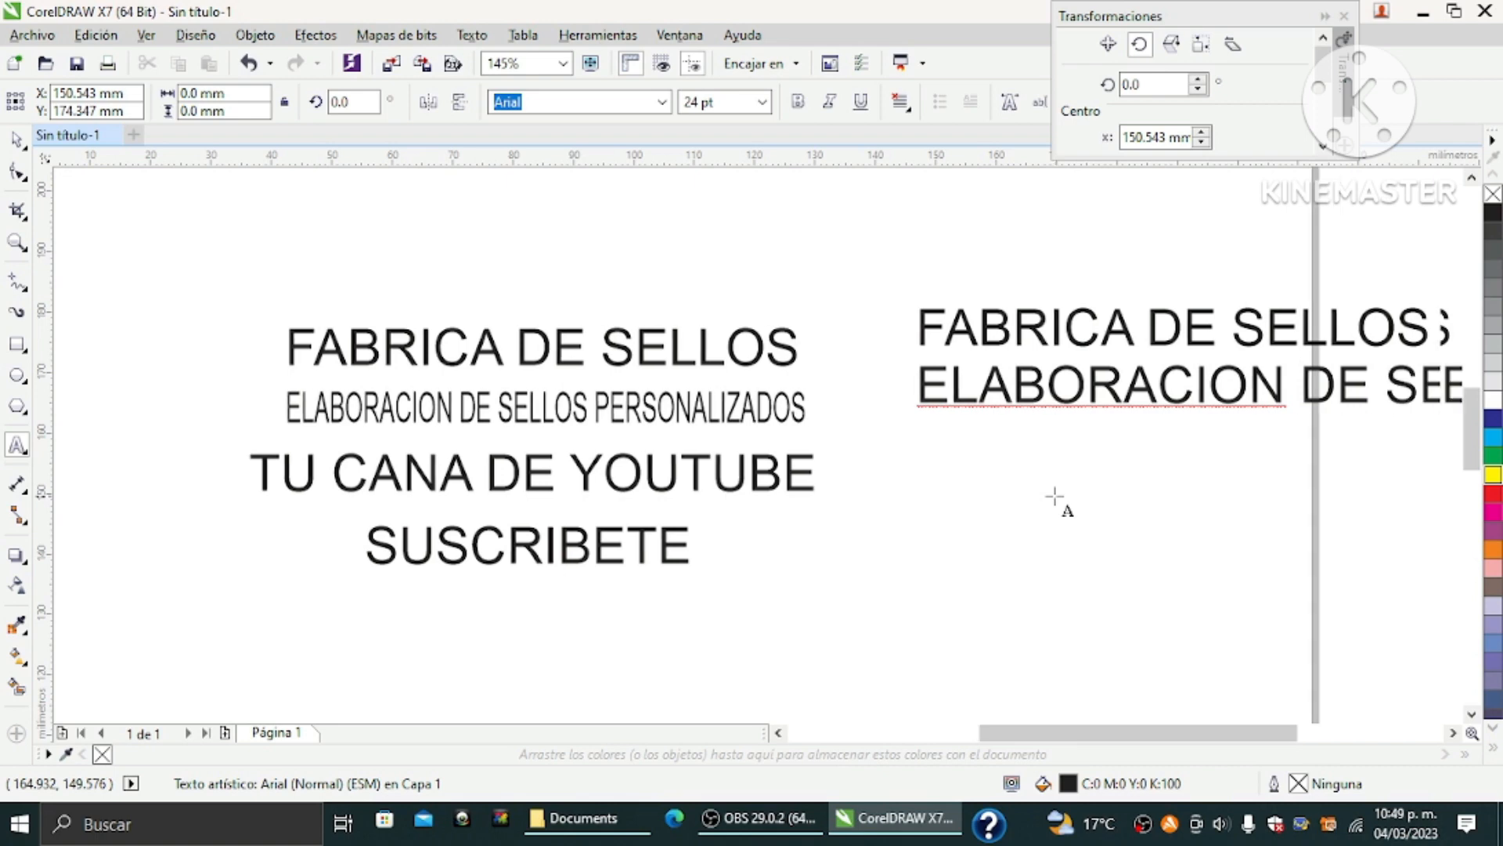
text(OS PERSON)
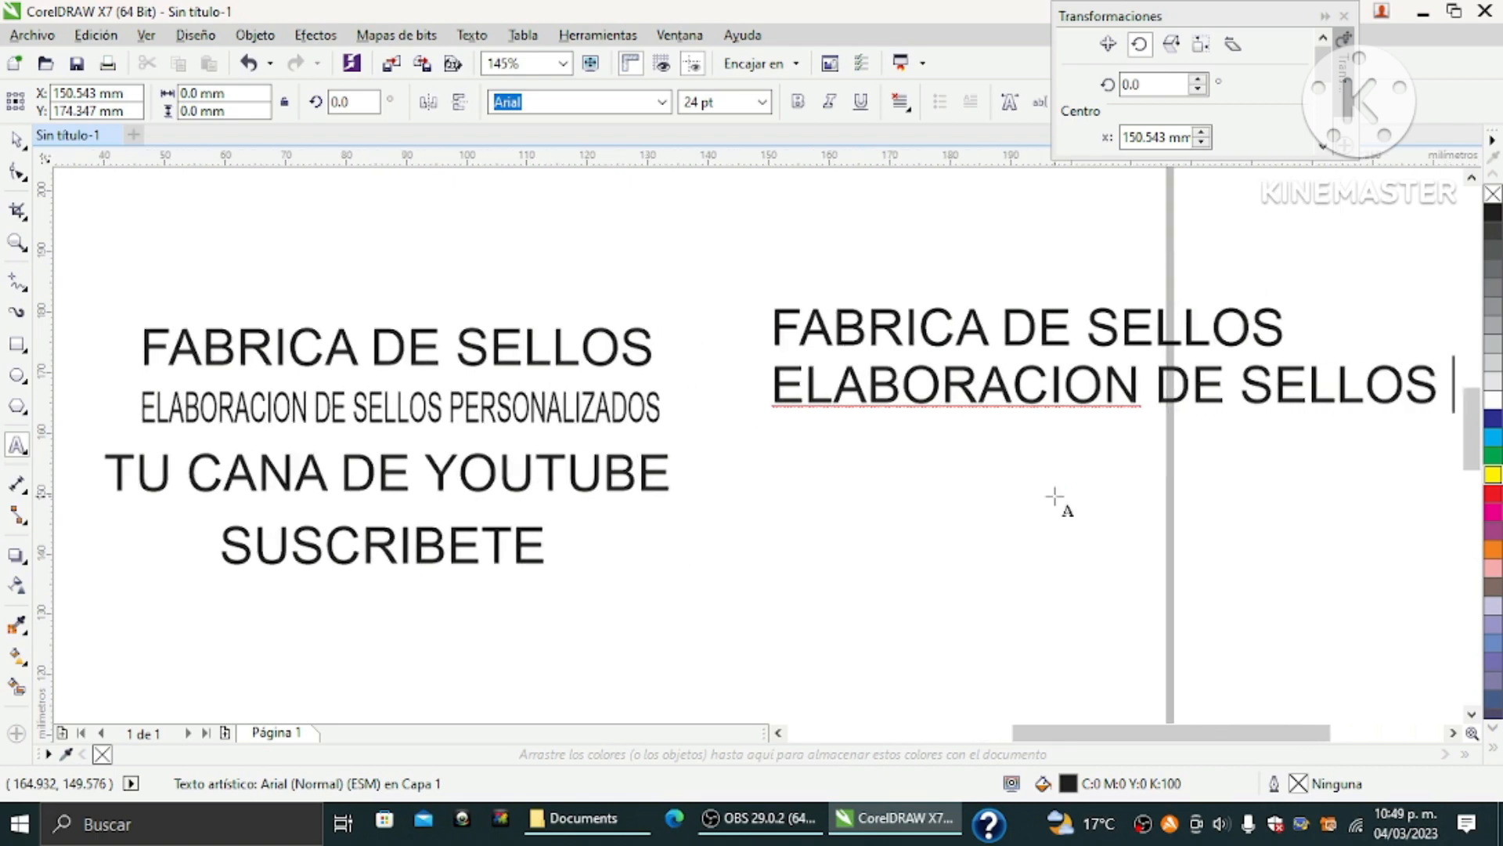
text(ALIZADOS )
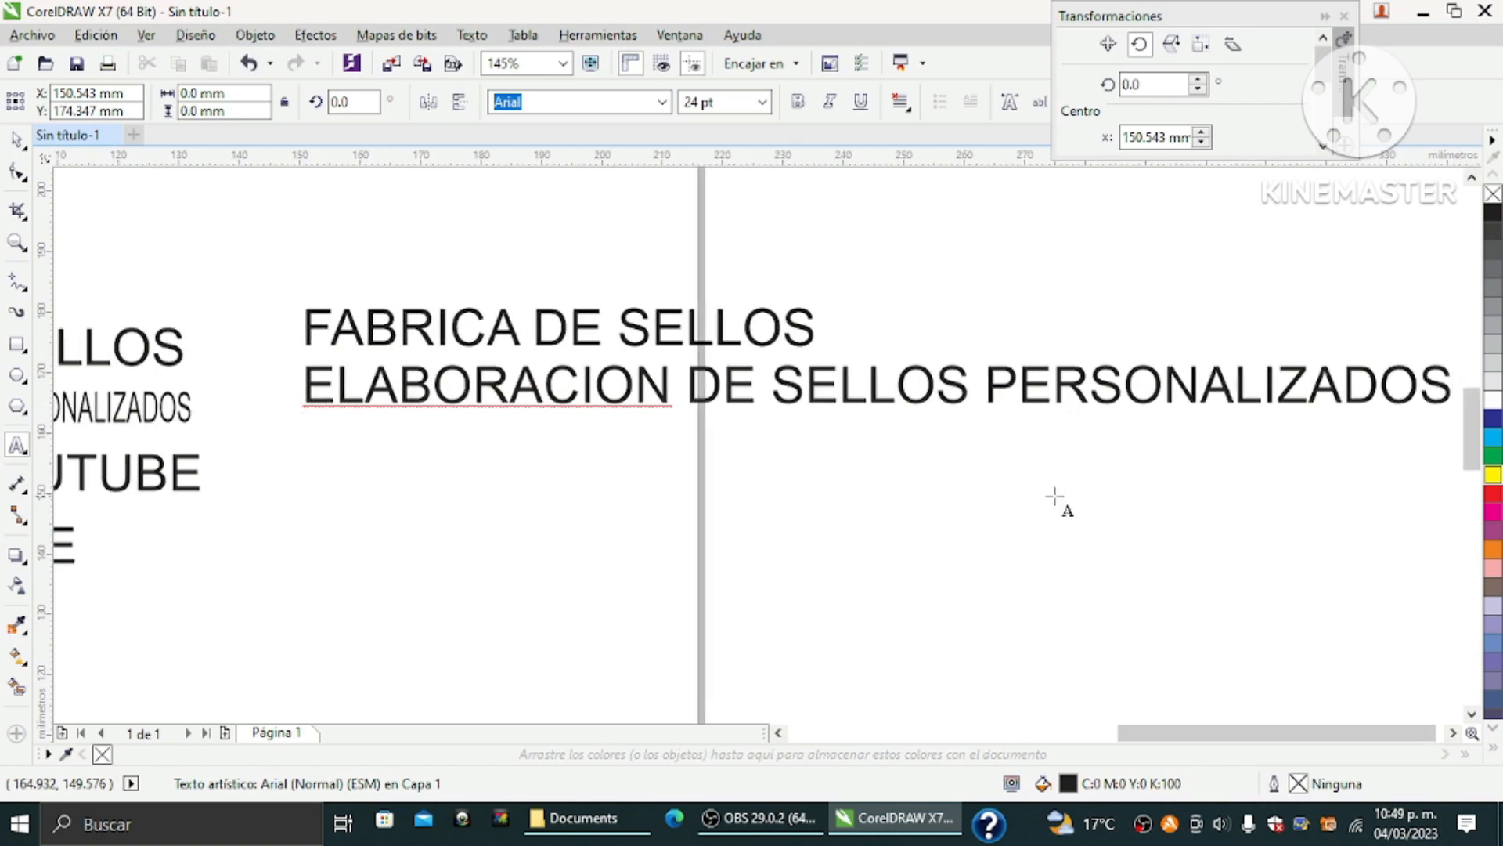
Add the lines "TU CANAL DE YOUTUBE" and "SUSCRIBETE" to the same text block and finish editing it
text(TU CAN)
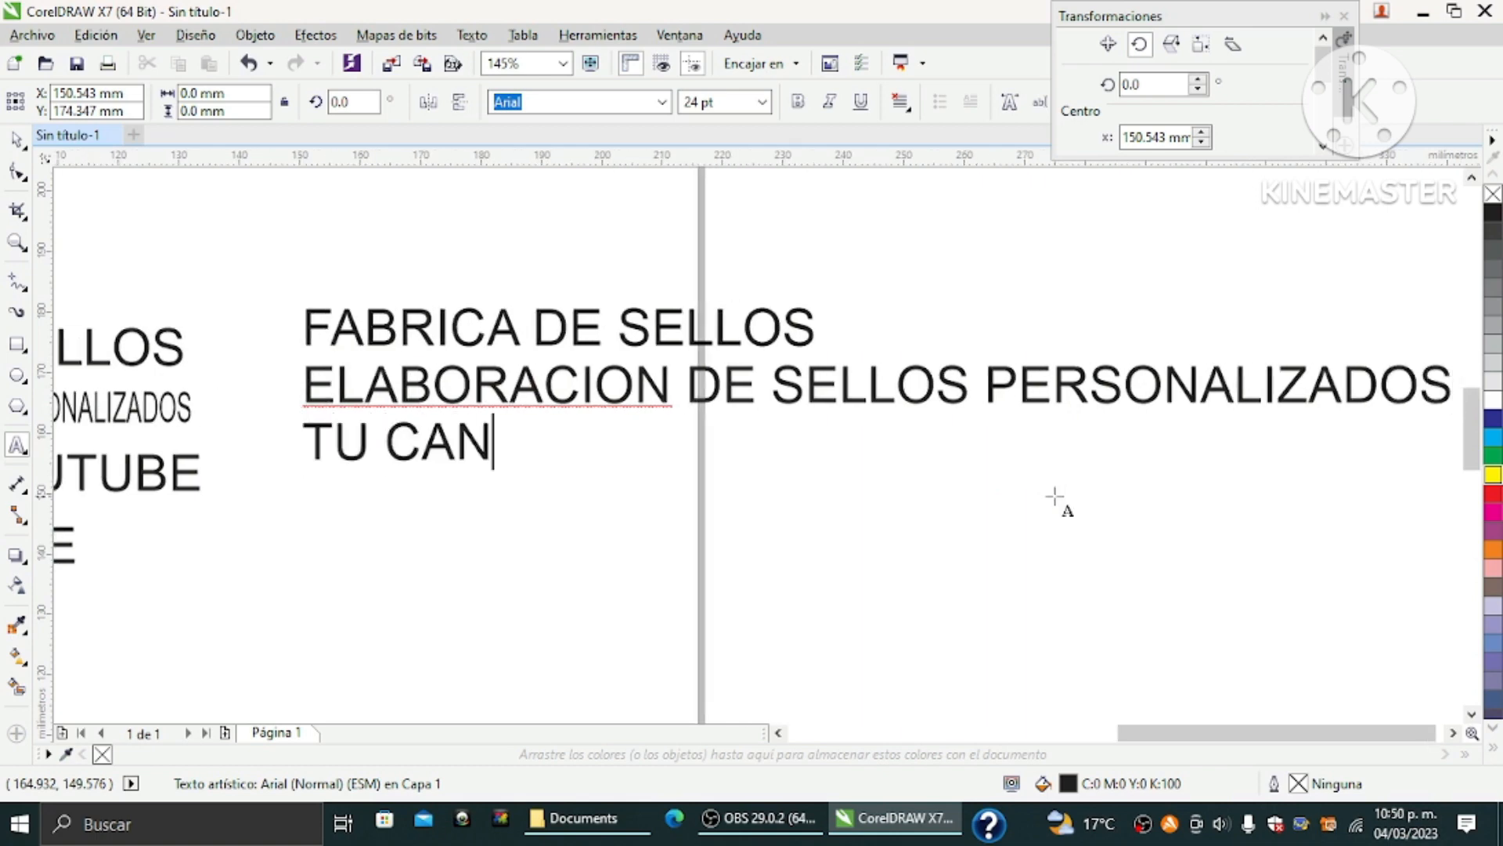
text(AL DE Y)
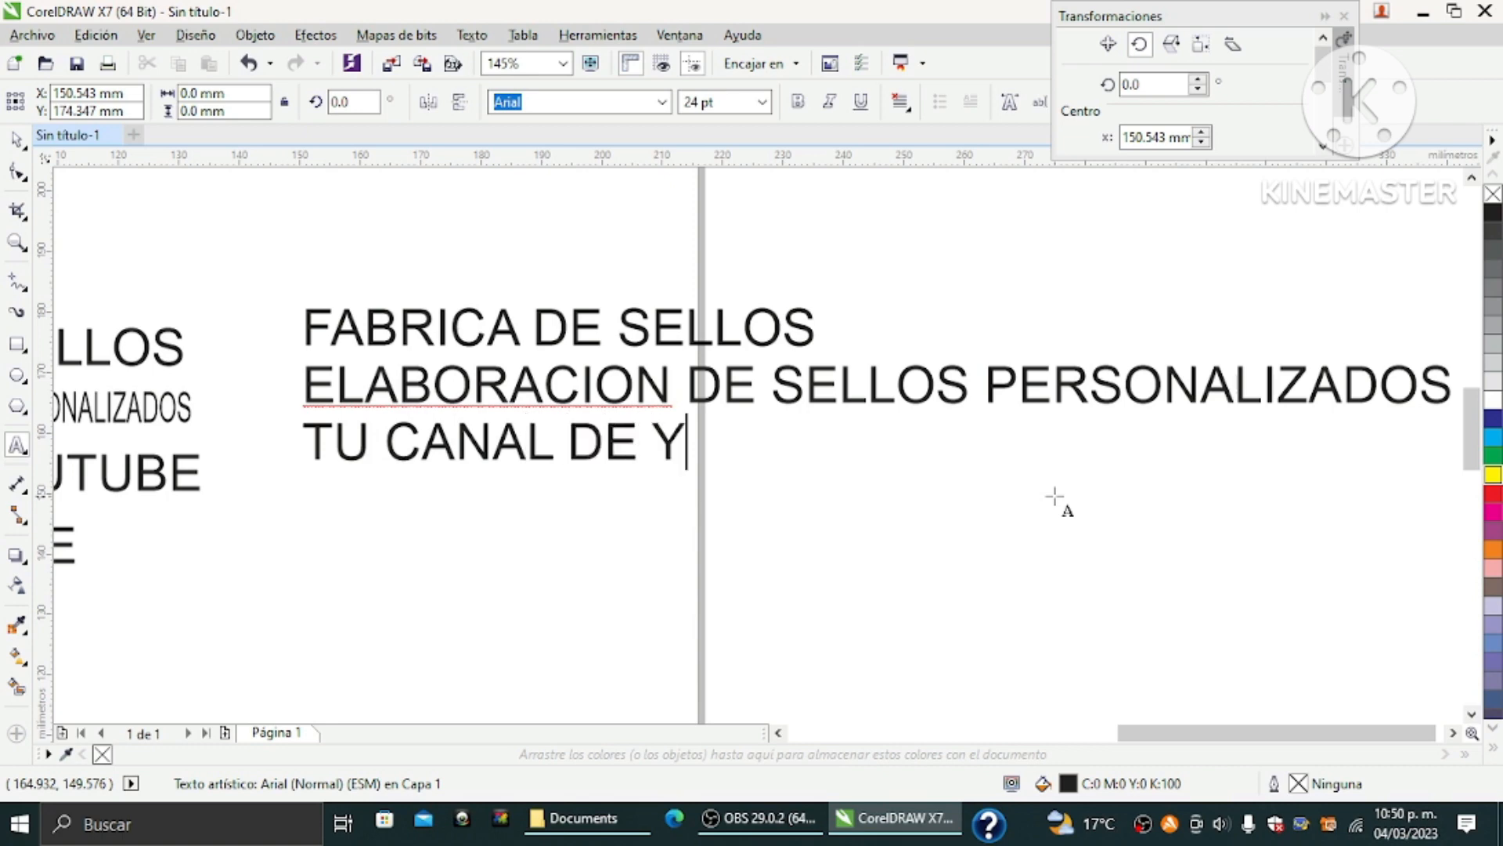
text(OUTUBE)
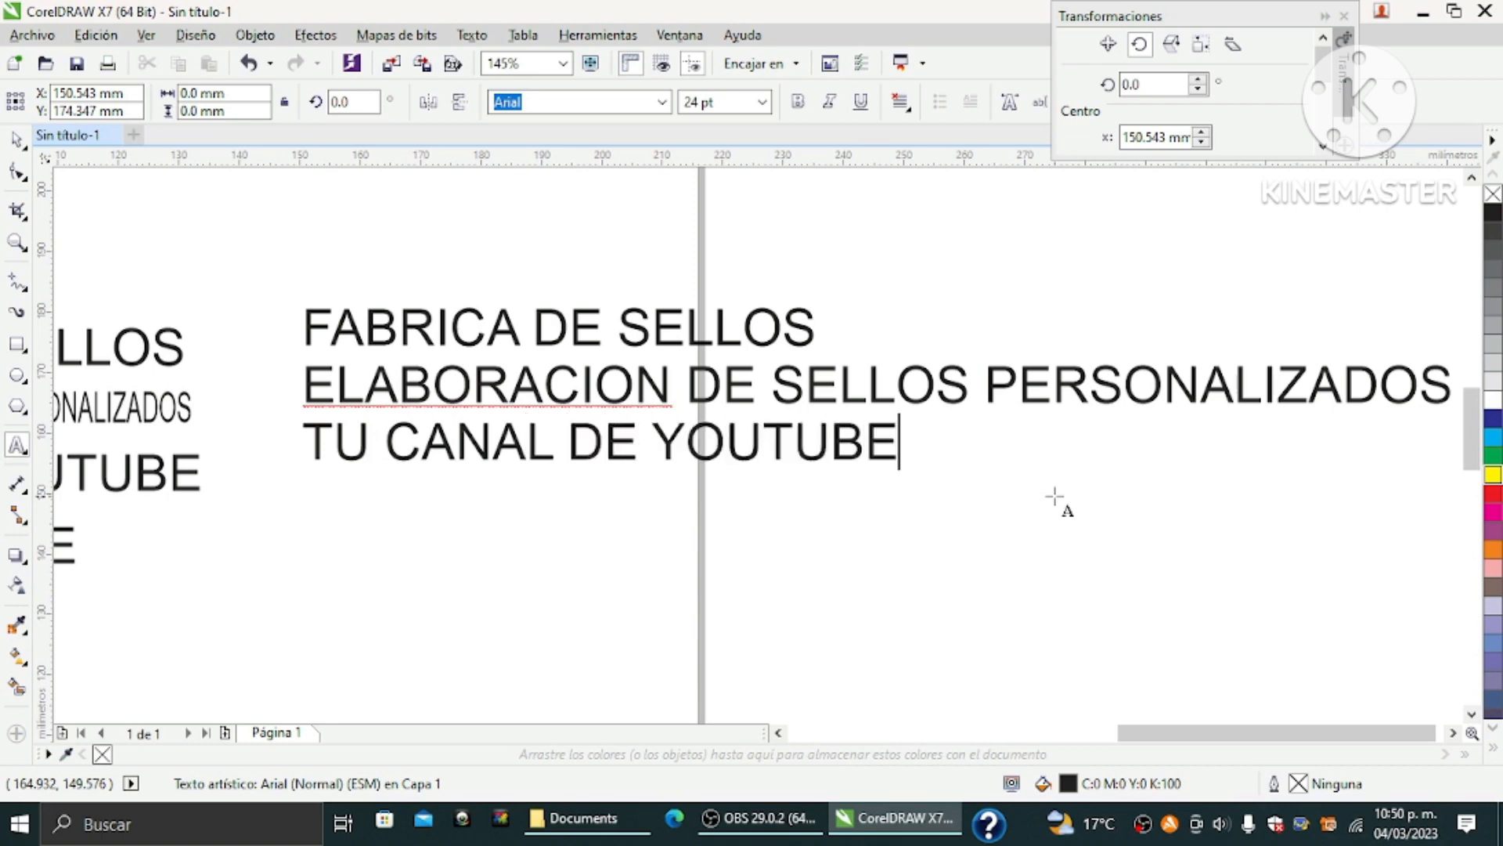
key(Return)
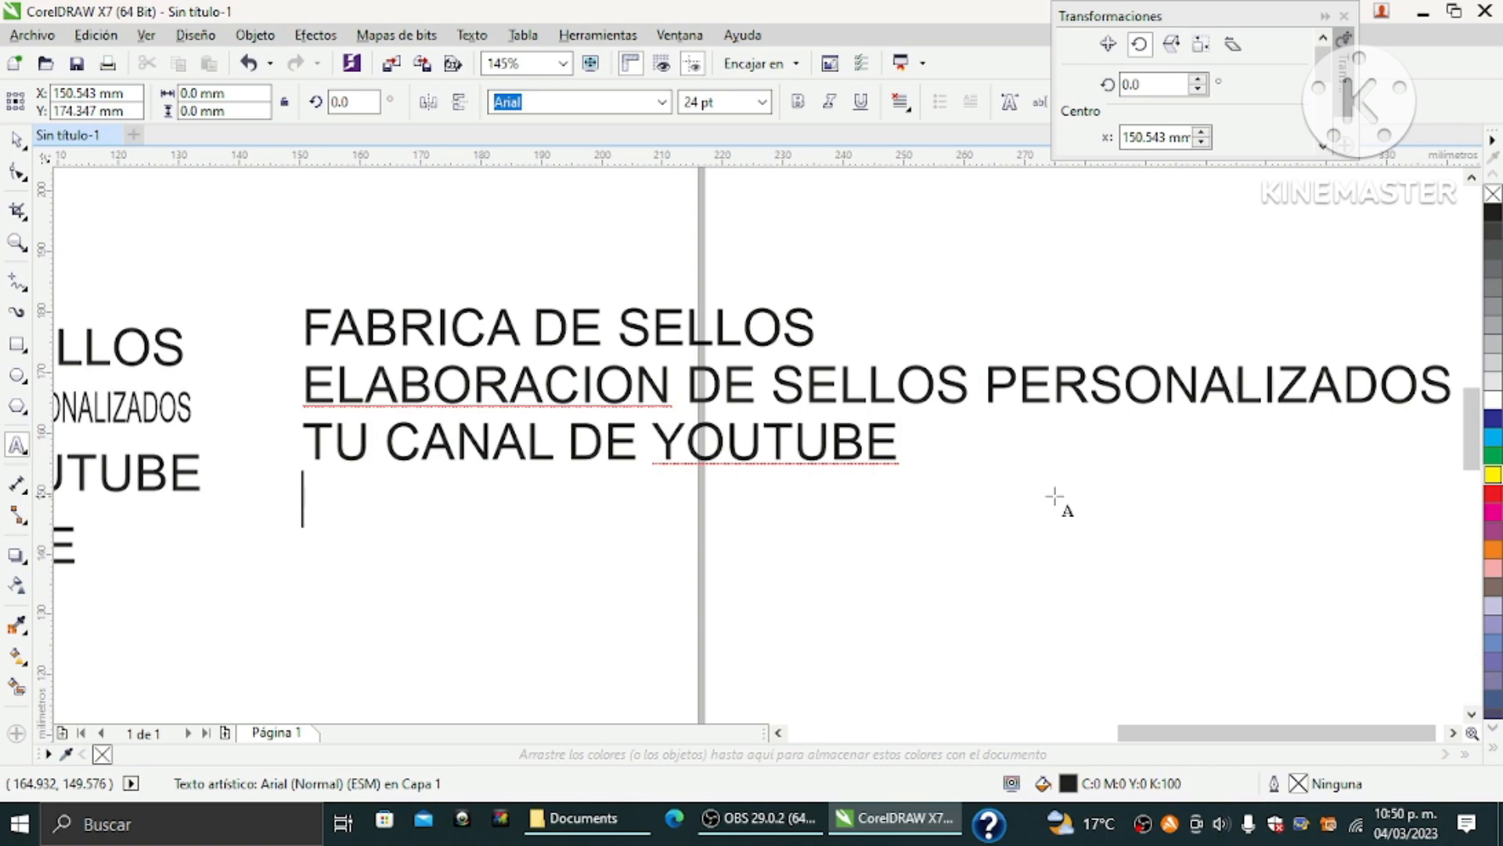
text(SUSCRI)
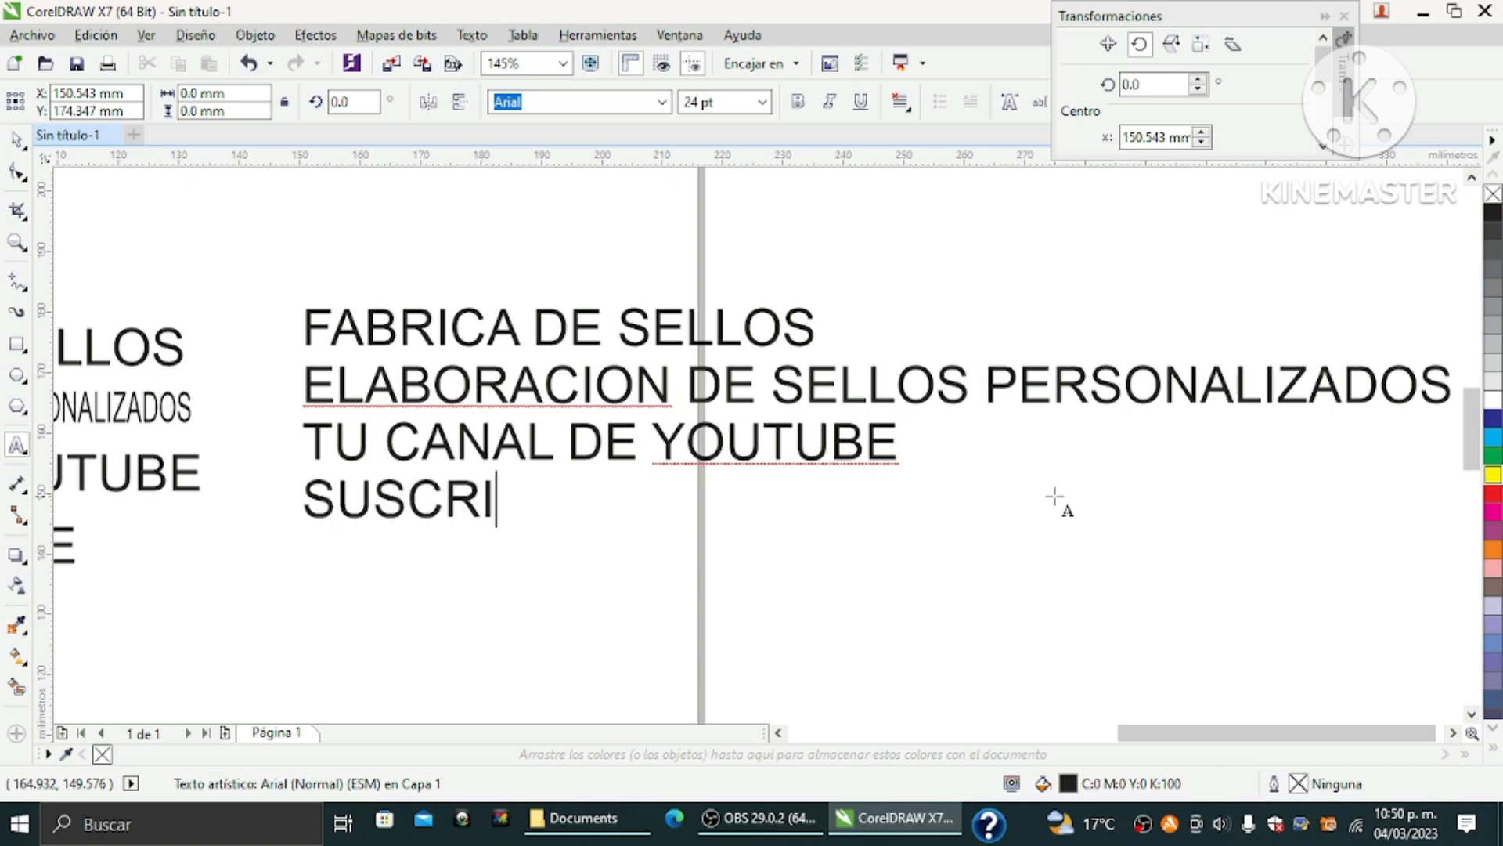
text(BETE)
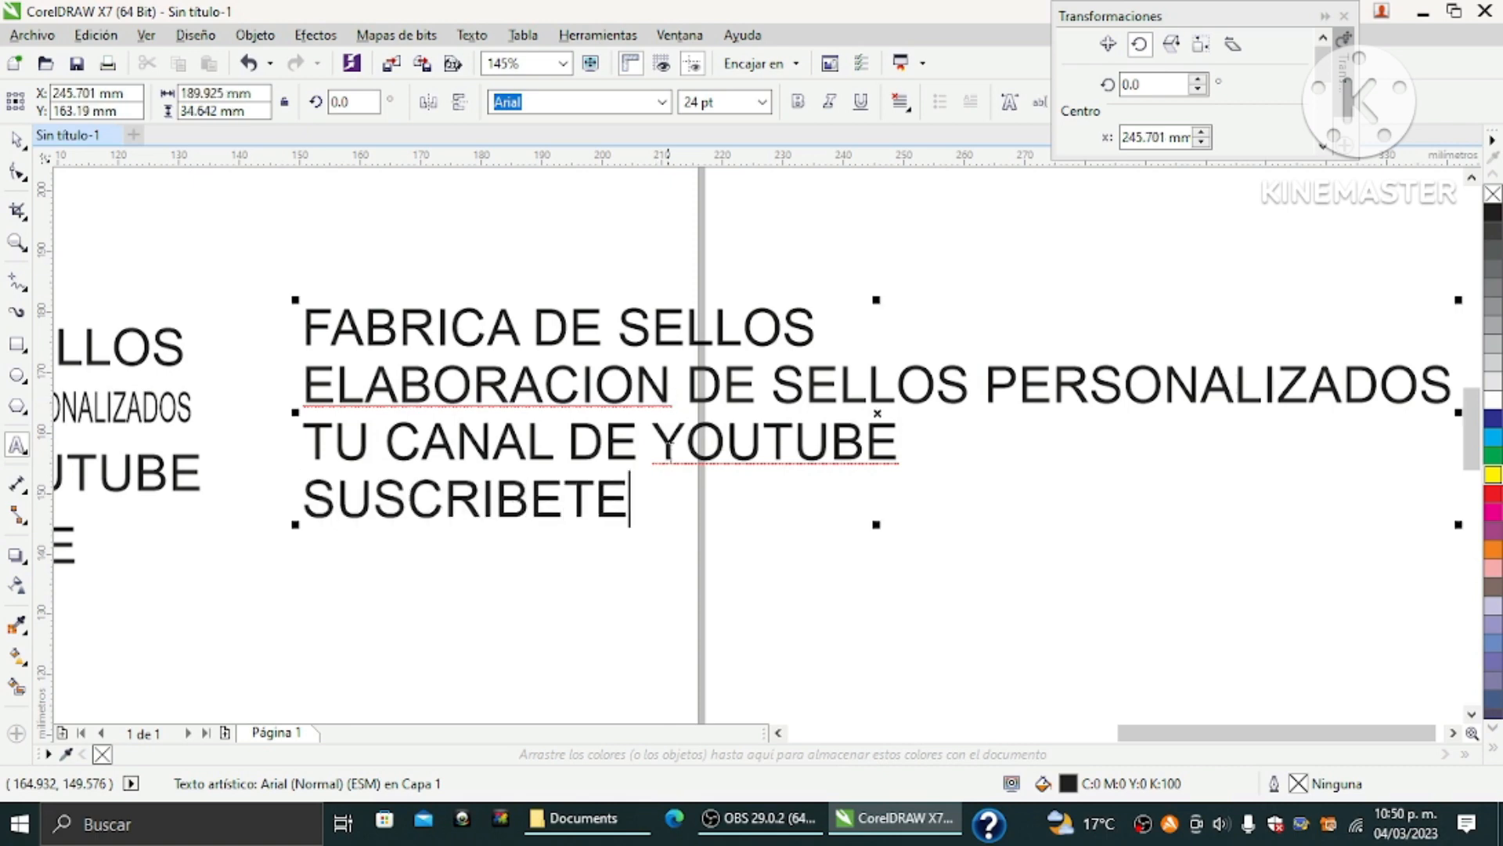
click(17, 139)
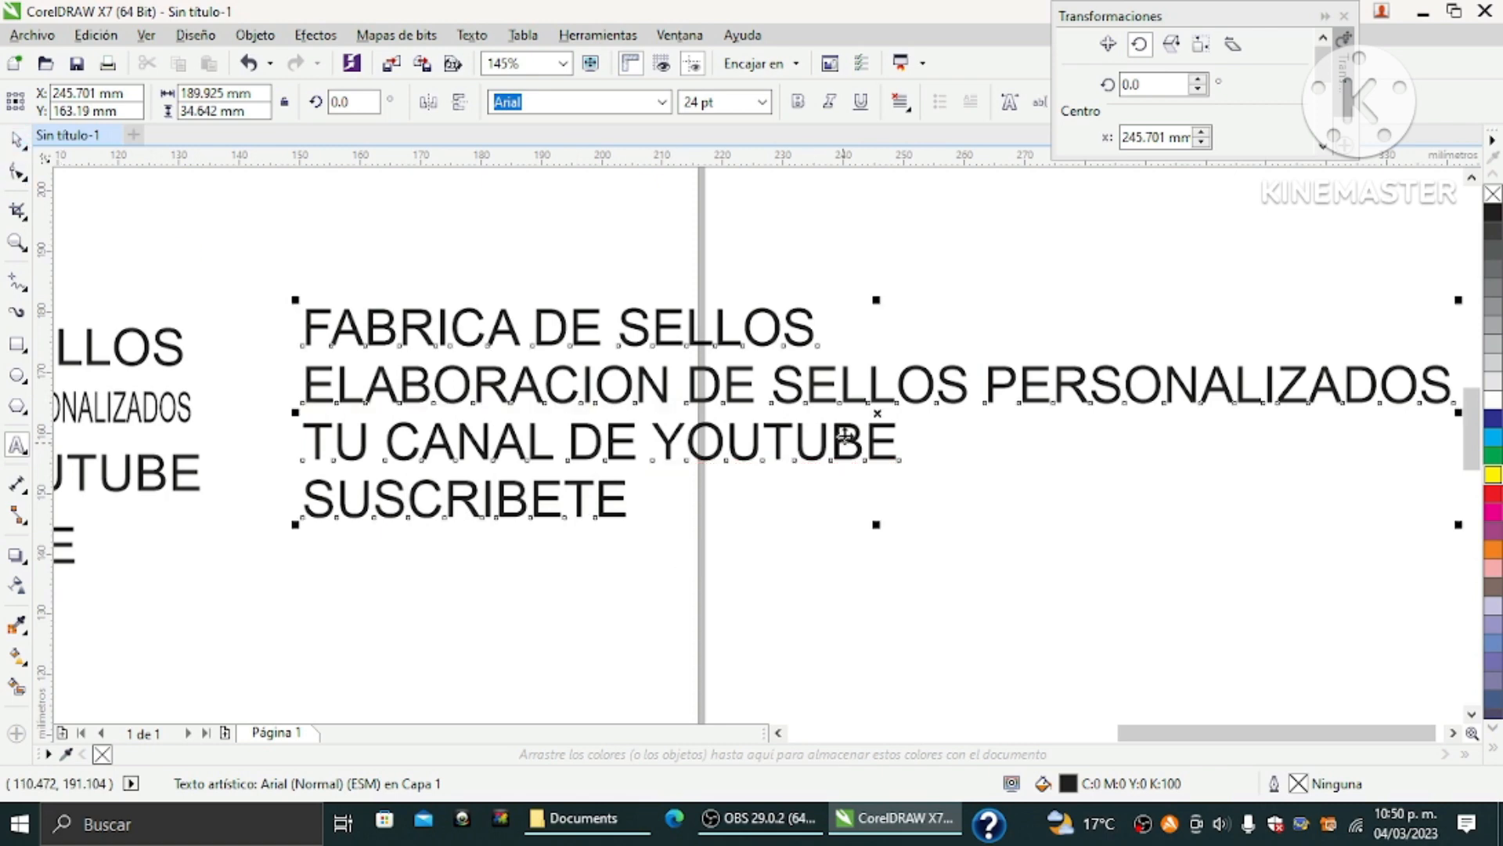
Nudge the four-line text block slightly down and set its text alignment to Centro
drag(818, 403, 837, 429)
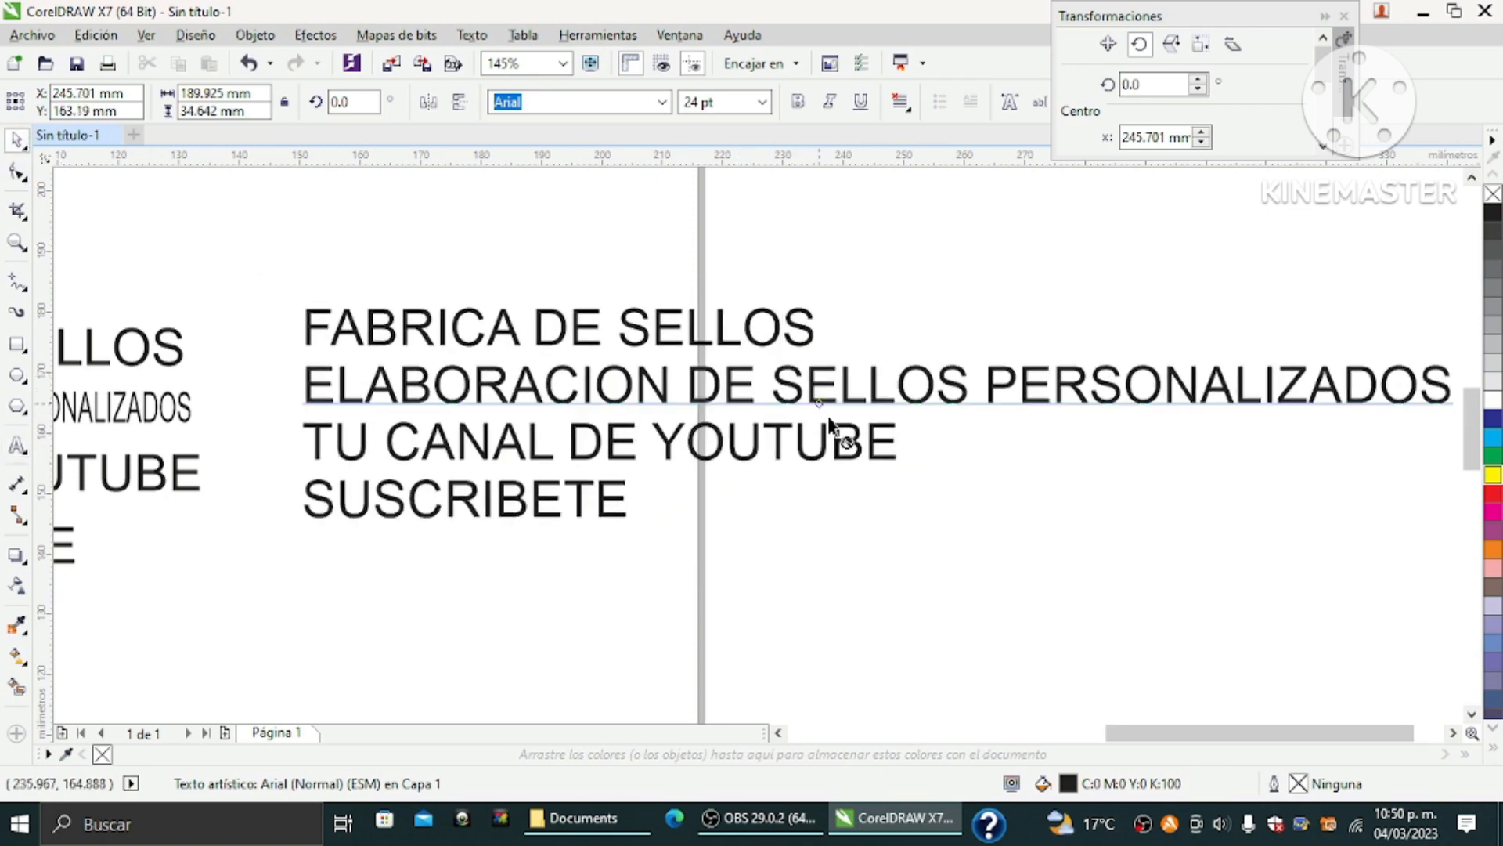
click(907, 114)
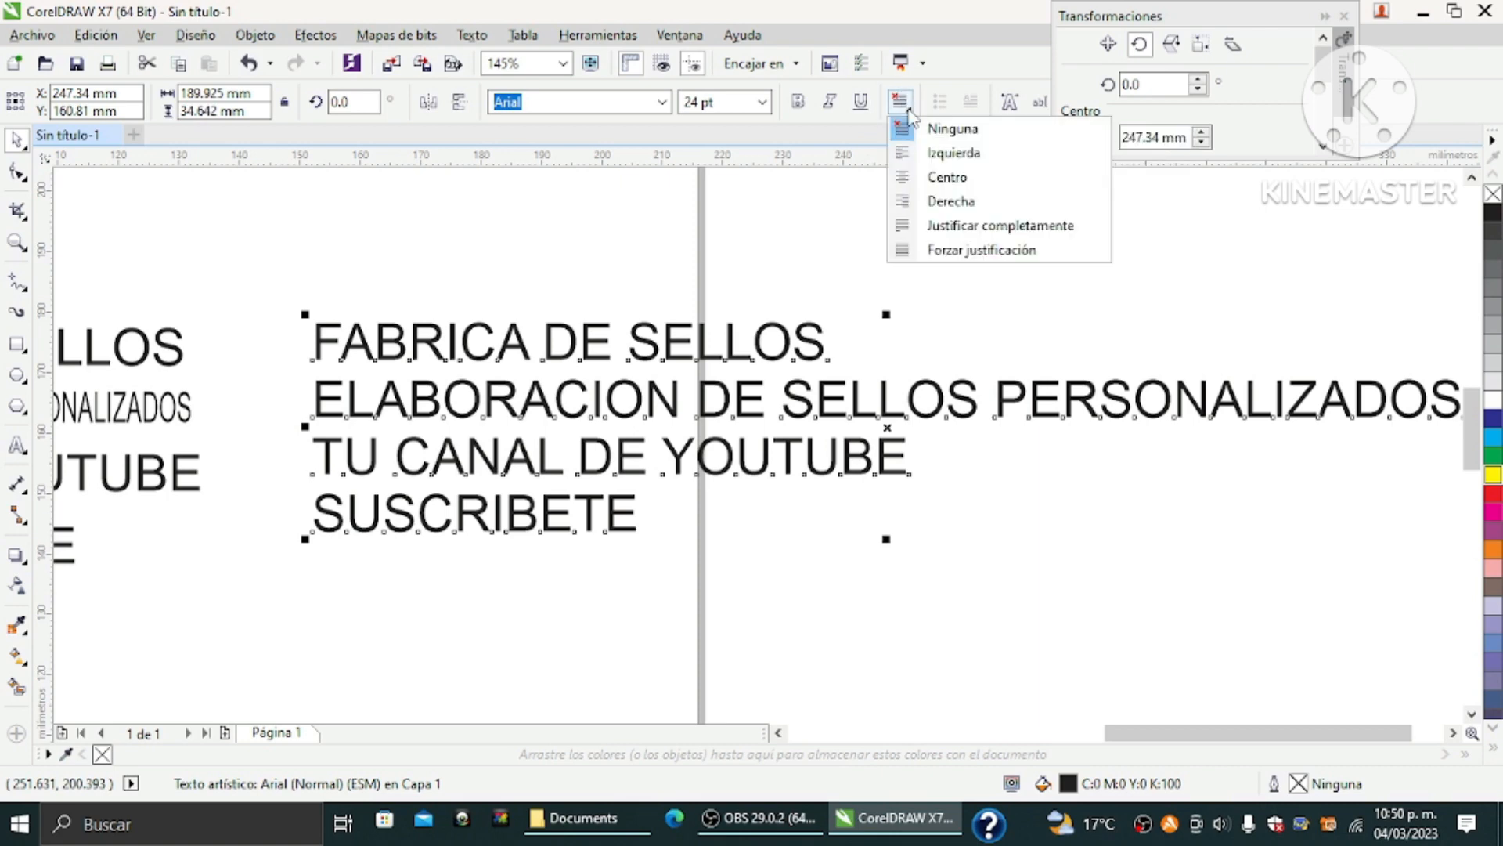
click(956, 177)
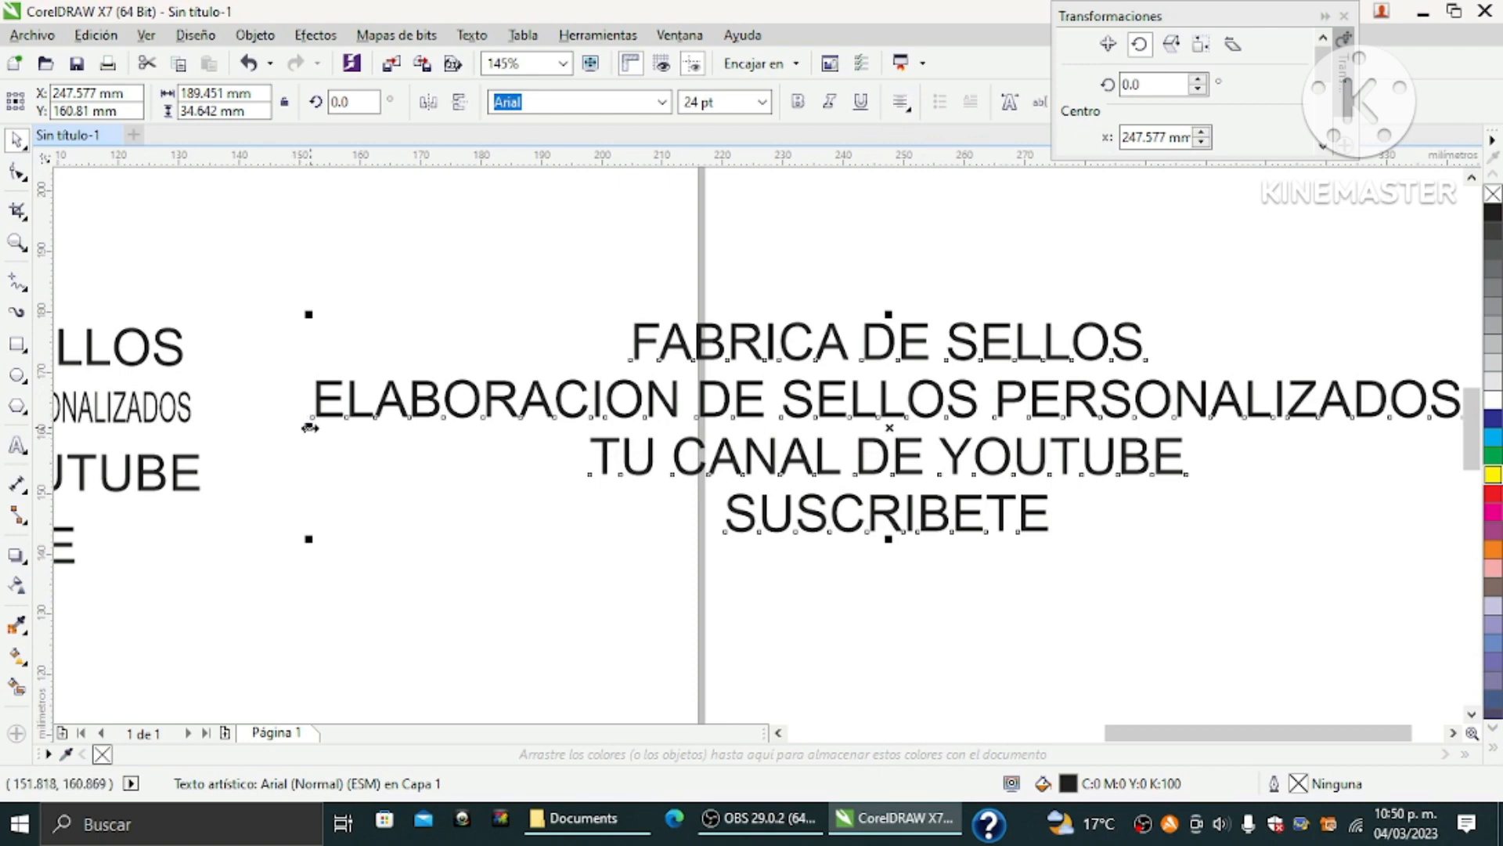
Narrow the centred text block to about 102.3 mm wide and move it beside the four separate lines, level with them
drag(310, 428, 873, 423)
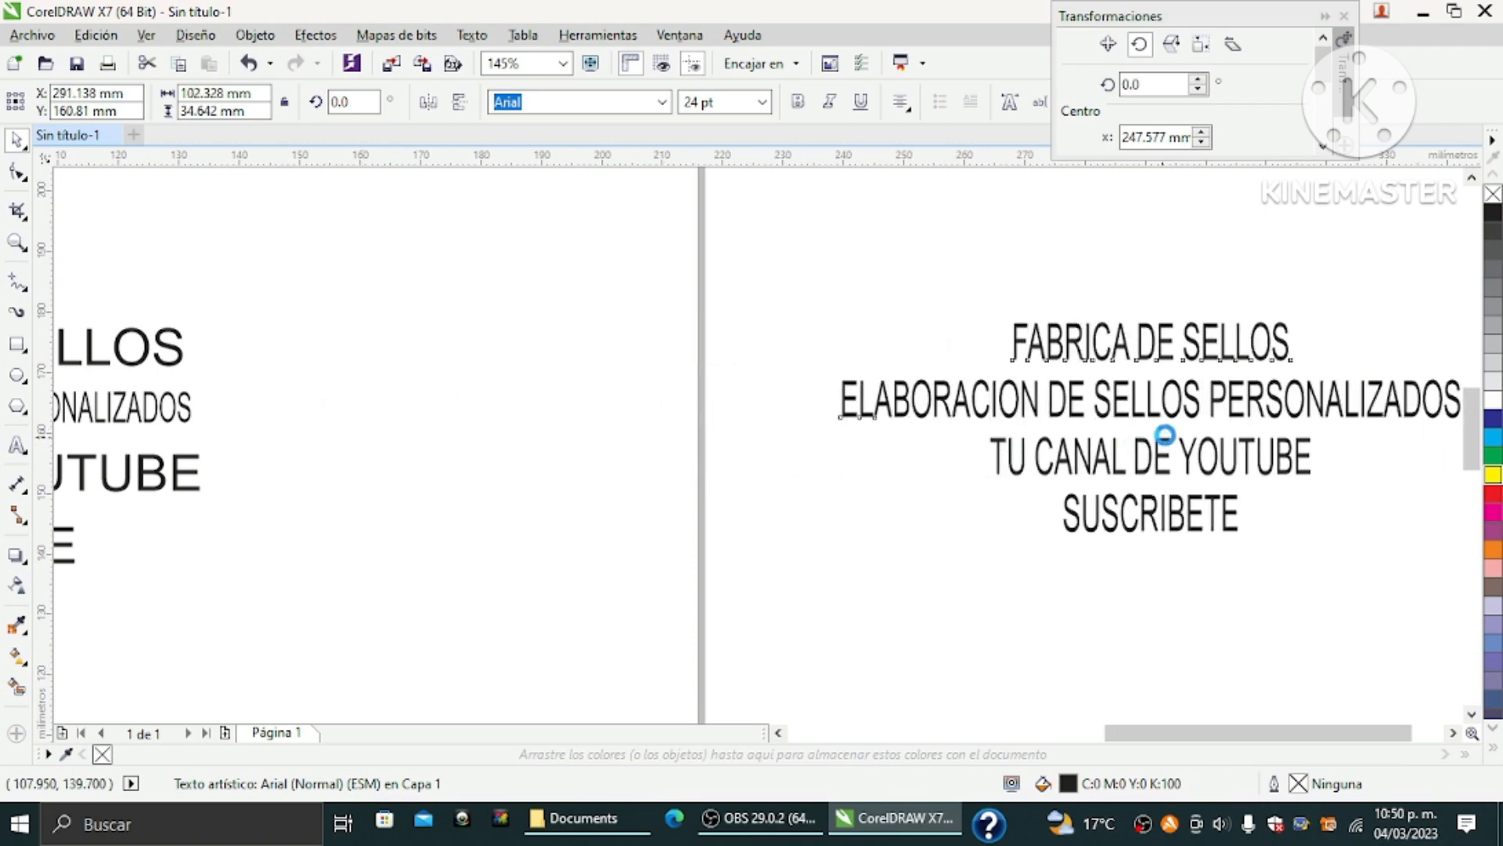
drag(1193, 462, 611, 454)
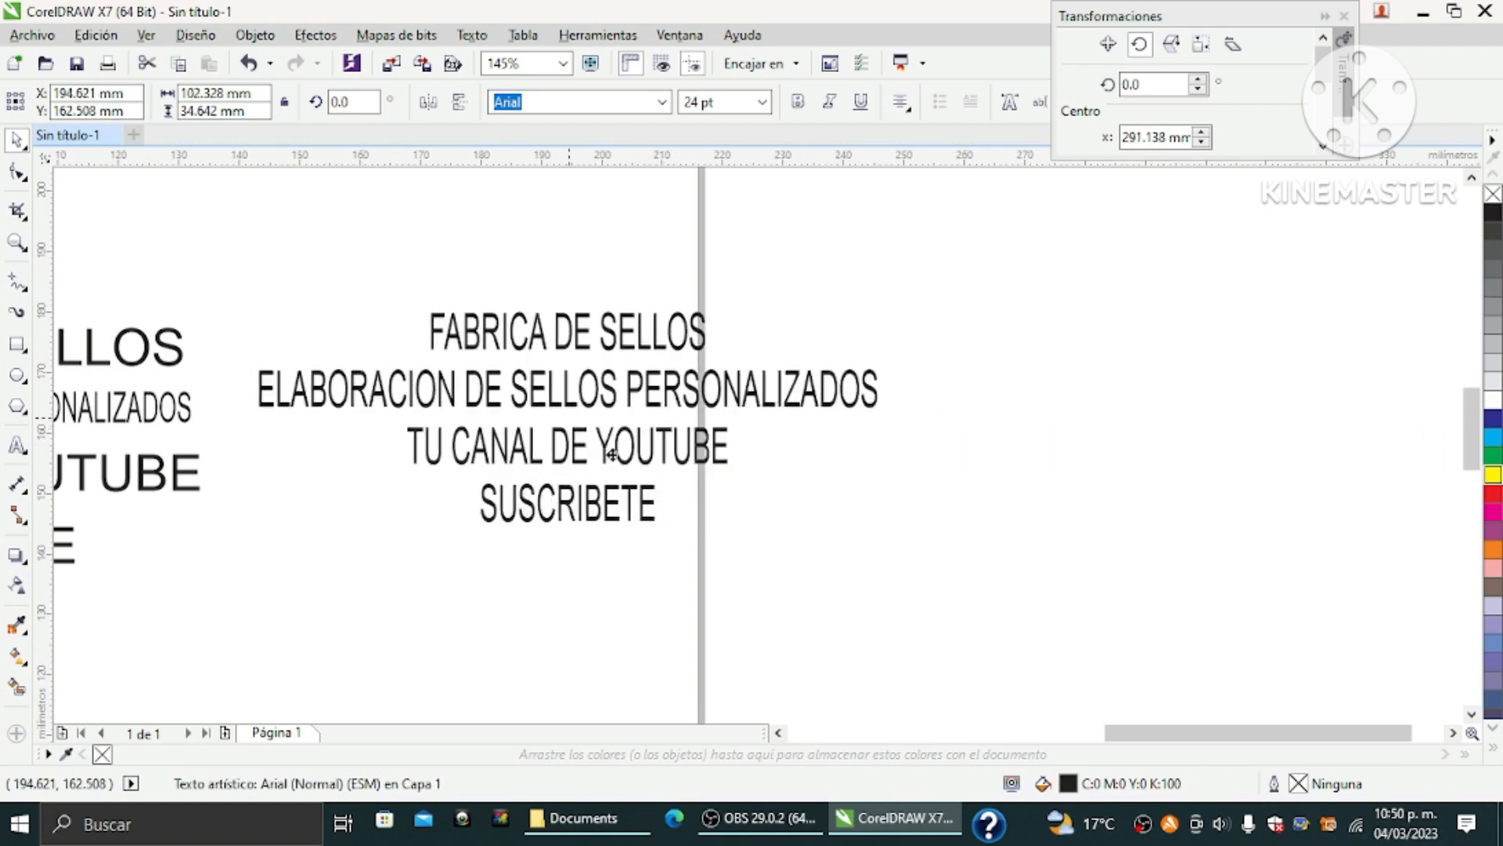
click(778, 734)
click(778, 733)
click(778, 734)
click(778, 733)
click(778, 733)
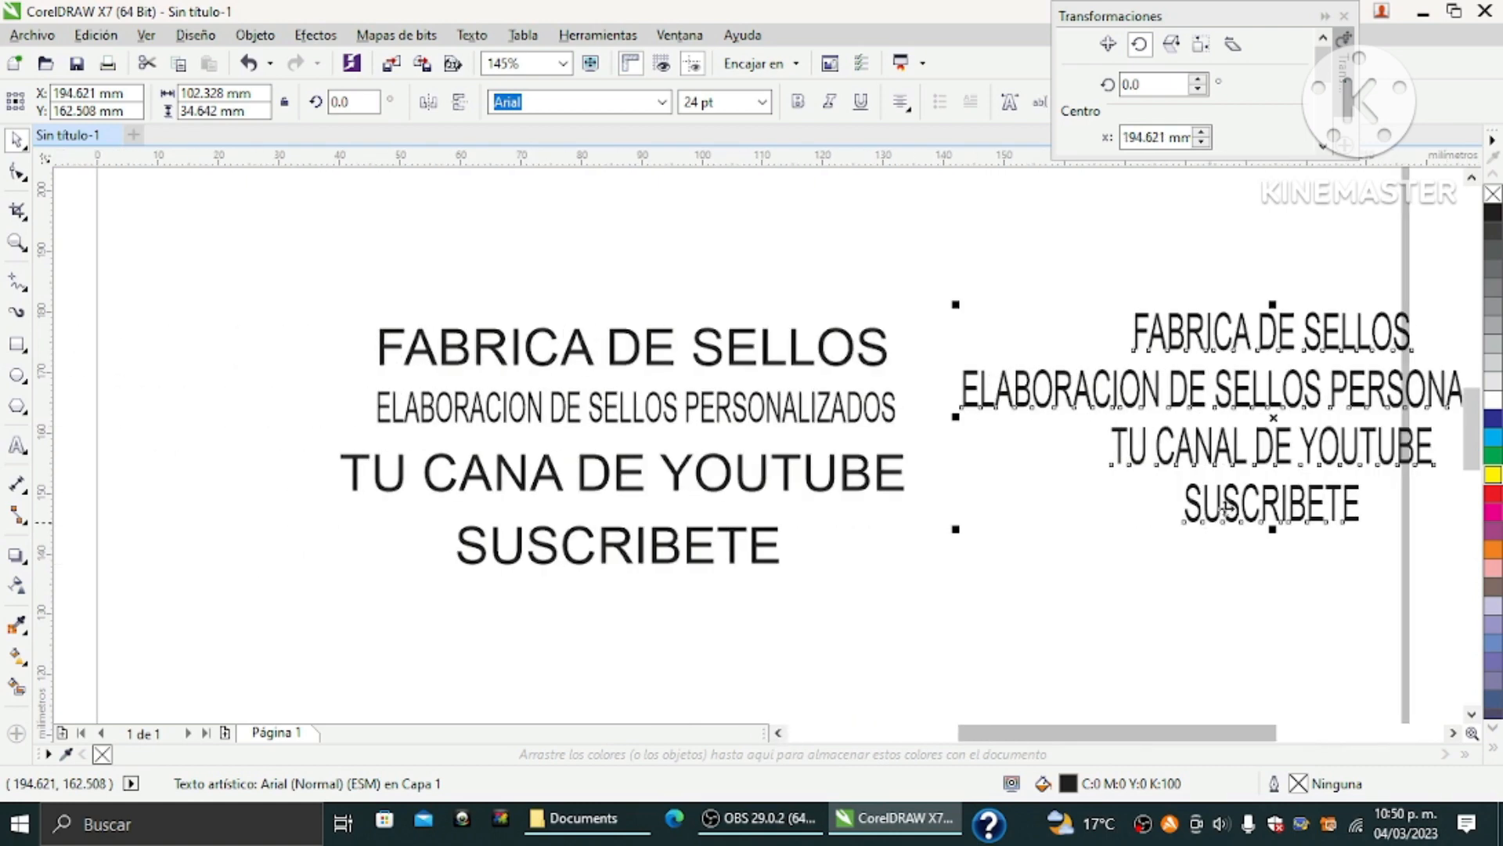
drag(1275, 423, 1244, 451)
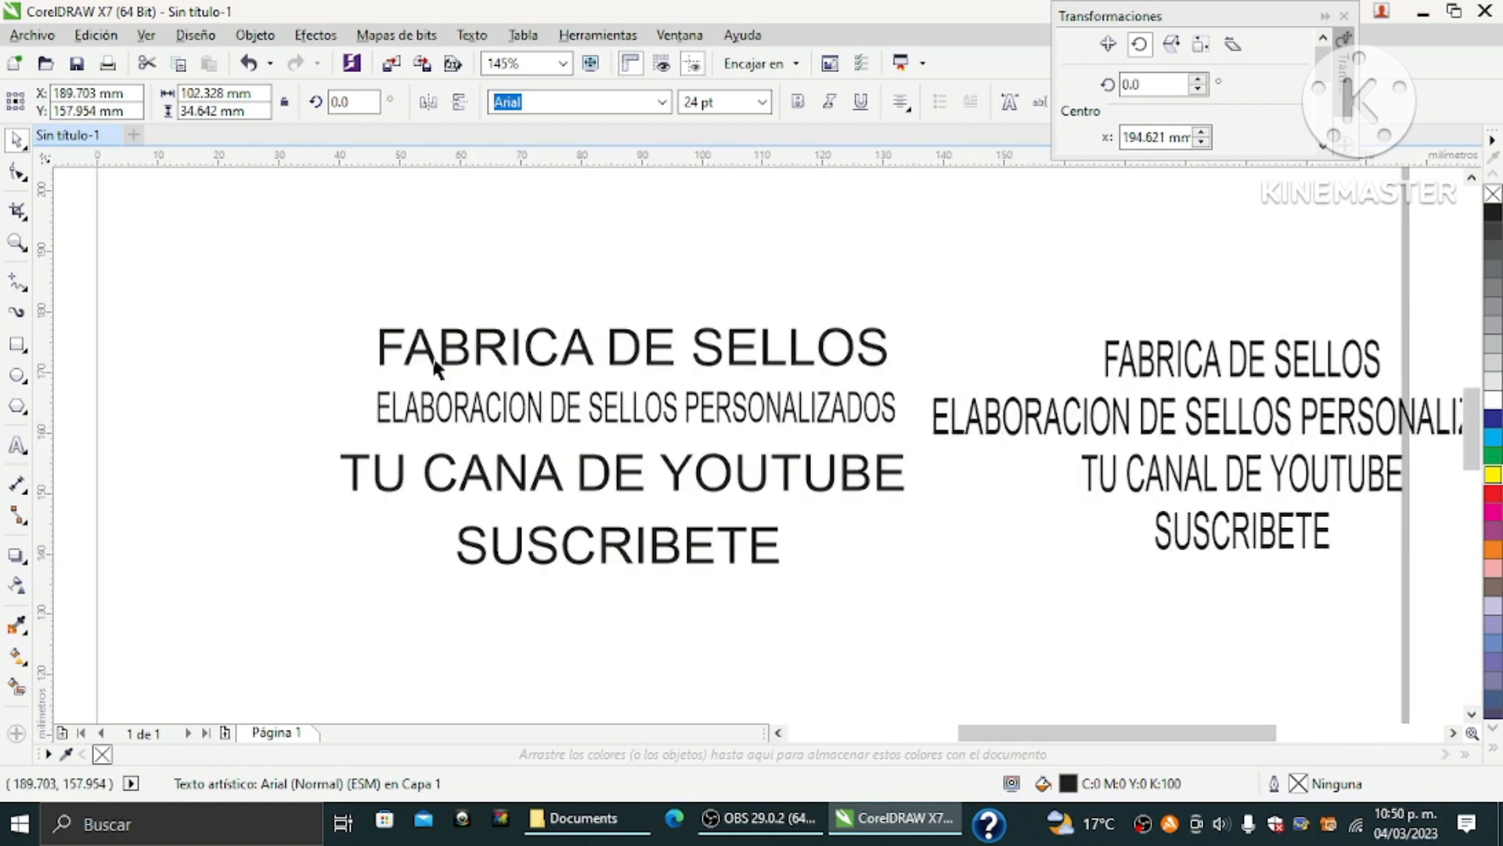
Select the four separate text lines together, leaving out the single text block
mouse_move(321, 303)
mouse_down()
mouse_move(453, 357)
mouse_move(339, 295)
mouse_up()
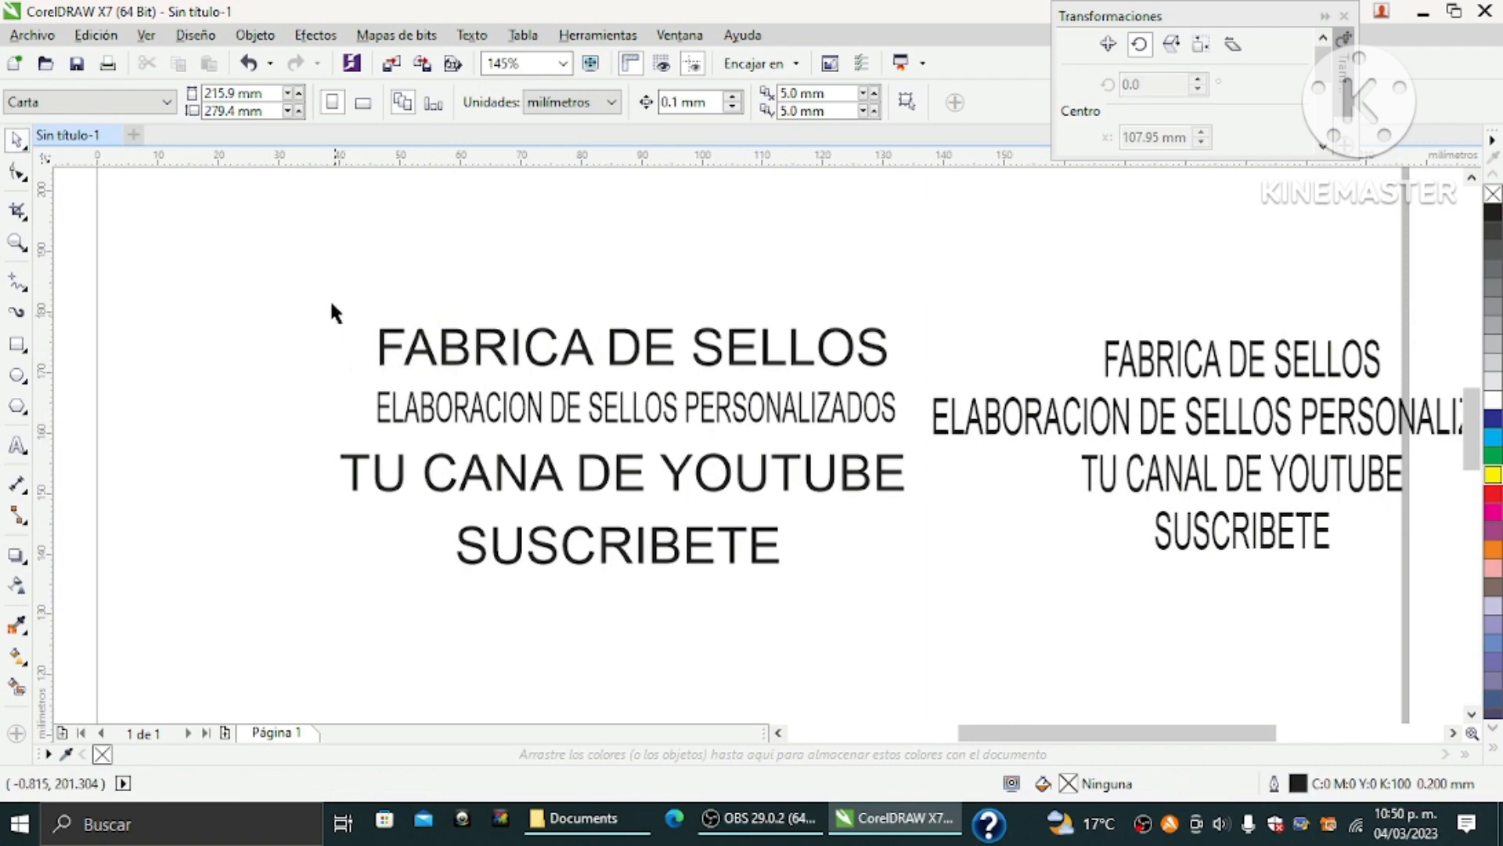
drag(321, 295, 929, 606)
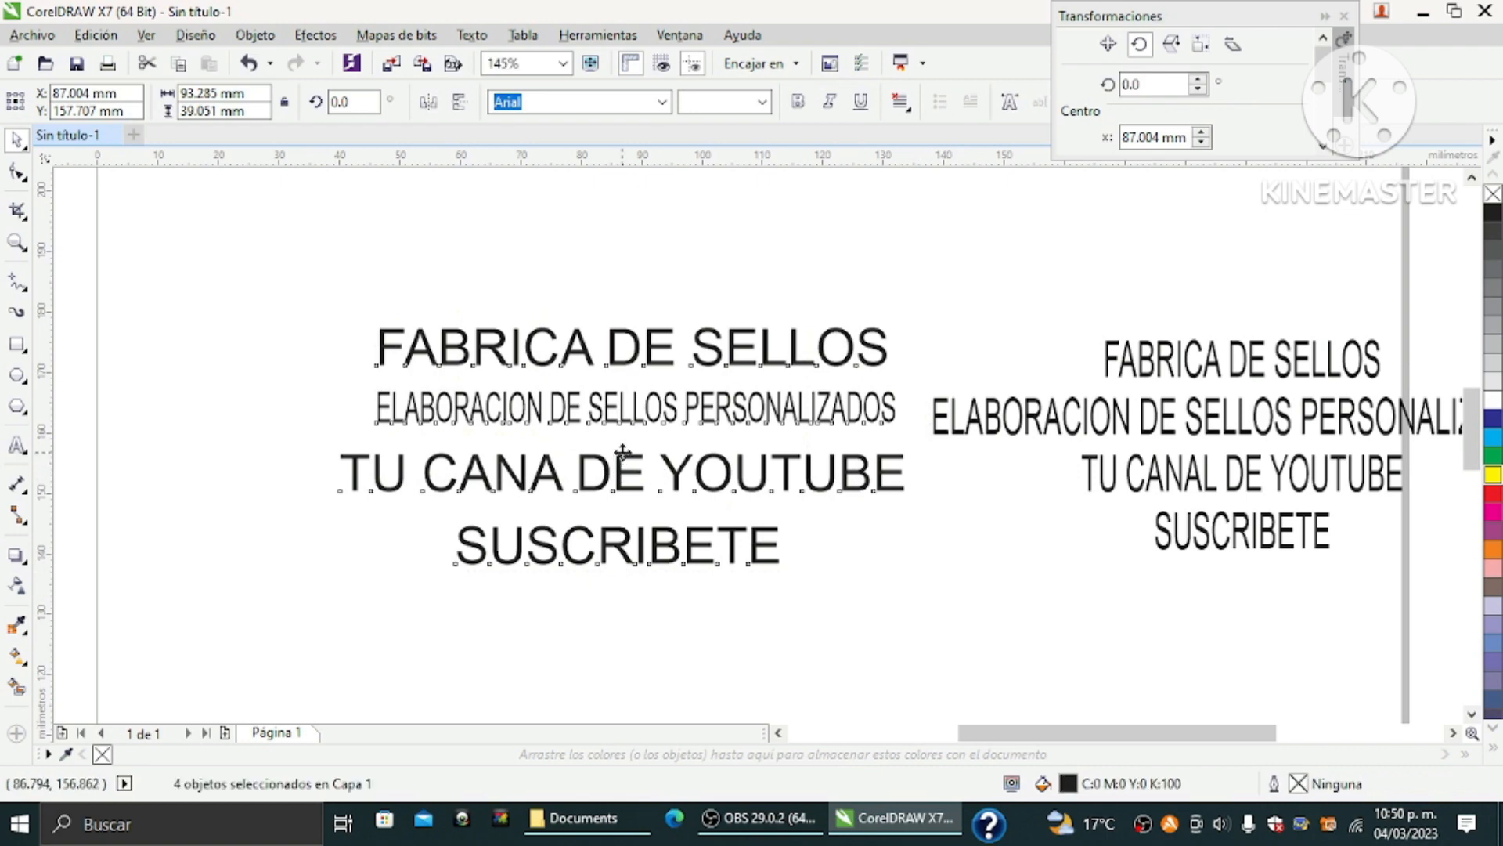